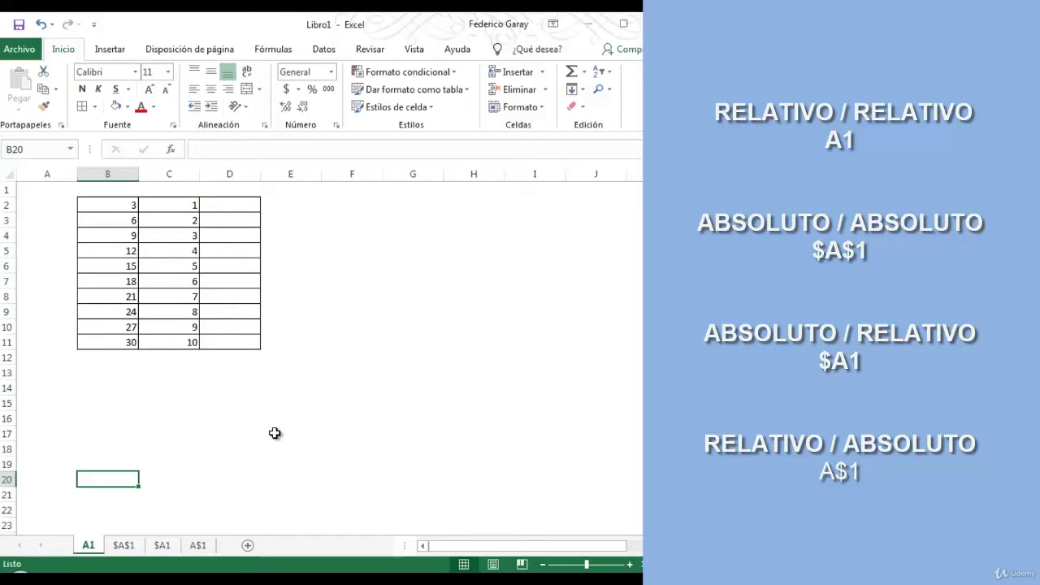
Enter the formula =B2+C2 in cell D2 of sheet A1.
{"action": "left_click", "coordinate": [175, 398]}
{"action": "left_click", "coordinate": [225, 201]}
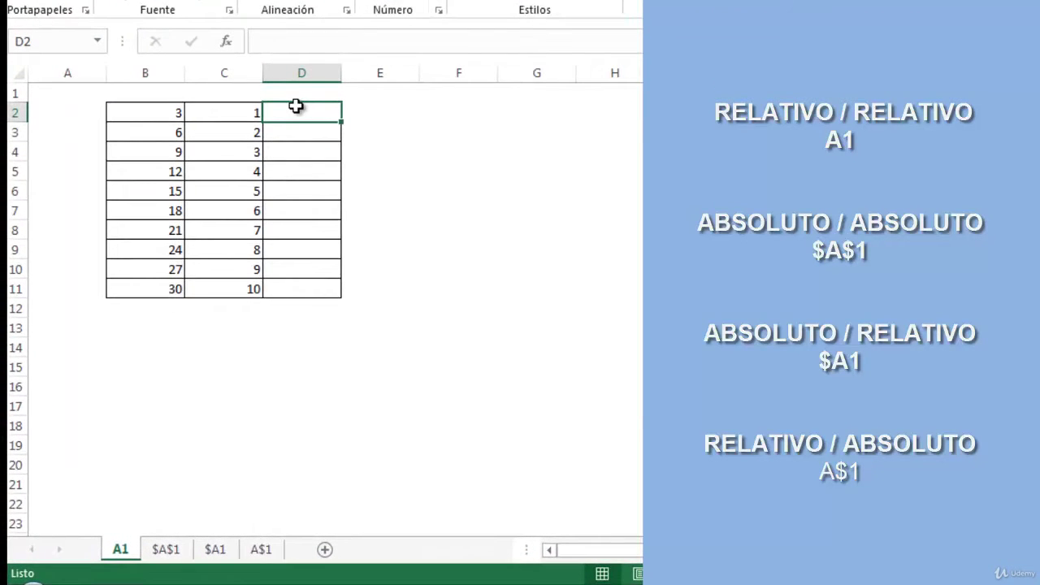
{"action": "type", "text": "="}
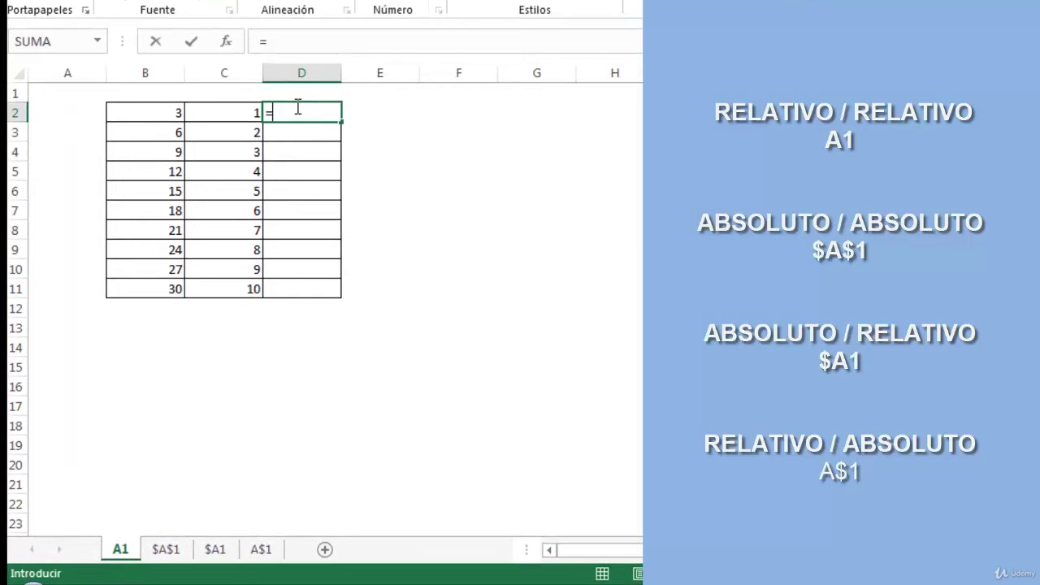
{"action": "left_click", "coordinate": [164, 116]}
{"action": "type", "text": "+"}
{"action": "left_click", "coordinate": [208, 116]}
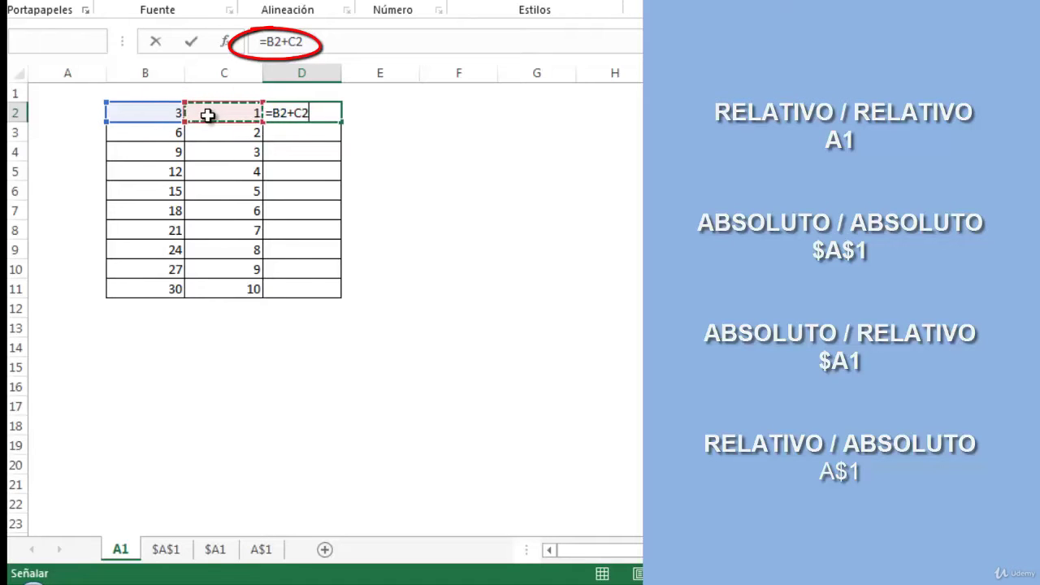
{"action": "key", "text": "Return"}
Copy the sum formula from D2 down to D3 and check the references in the copied formula.
{"action": "left_click", "coordinate": [296, 113]}
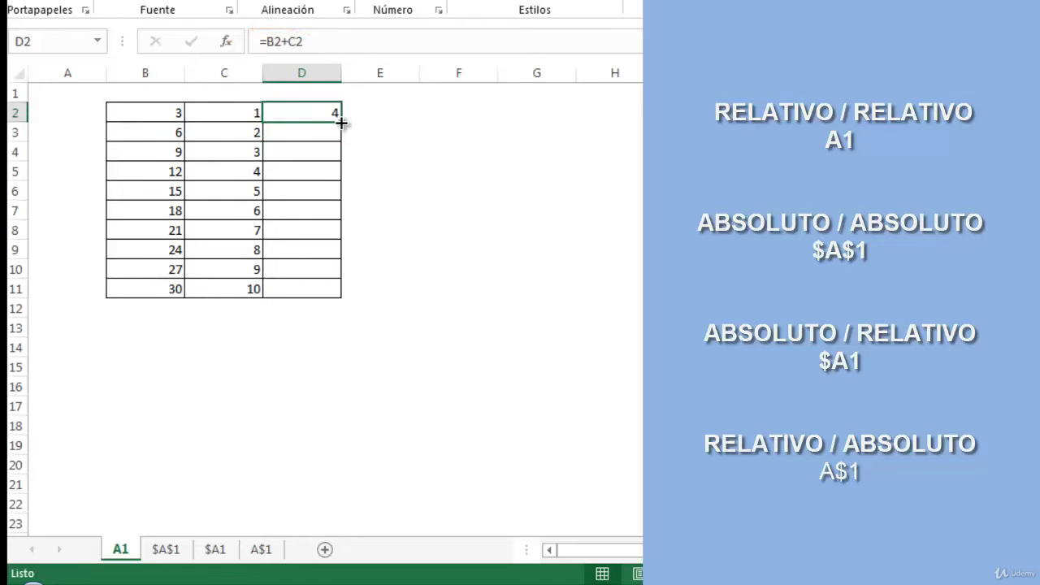
{"action": "left_click_drag", "start_coordinate": [342, 118], "coordinate": [340, 143]}
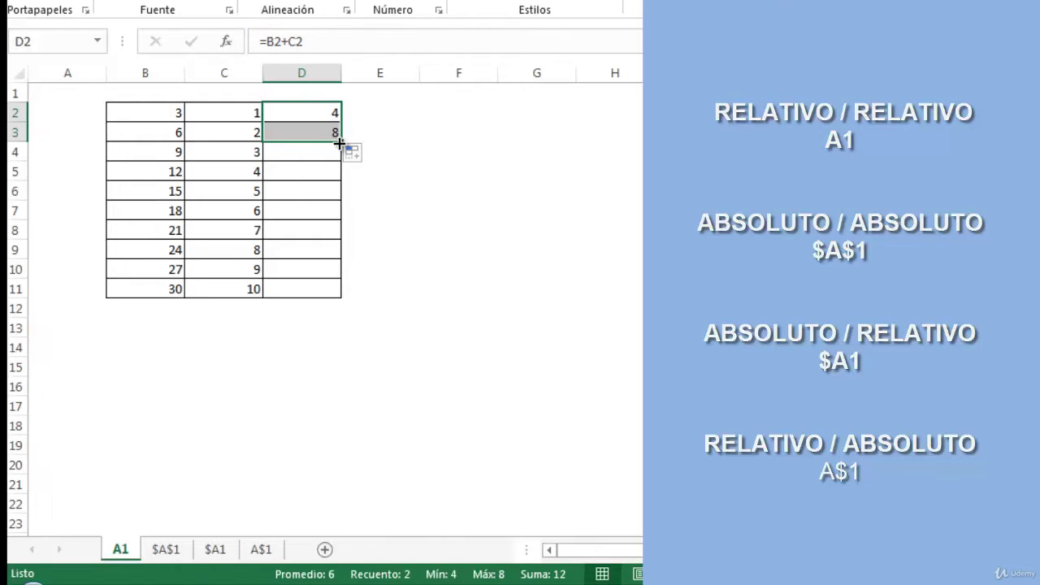
{"action": "left_click", "coordinate": [301, 133]}
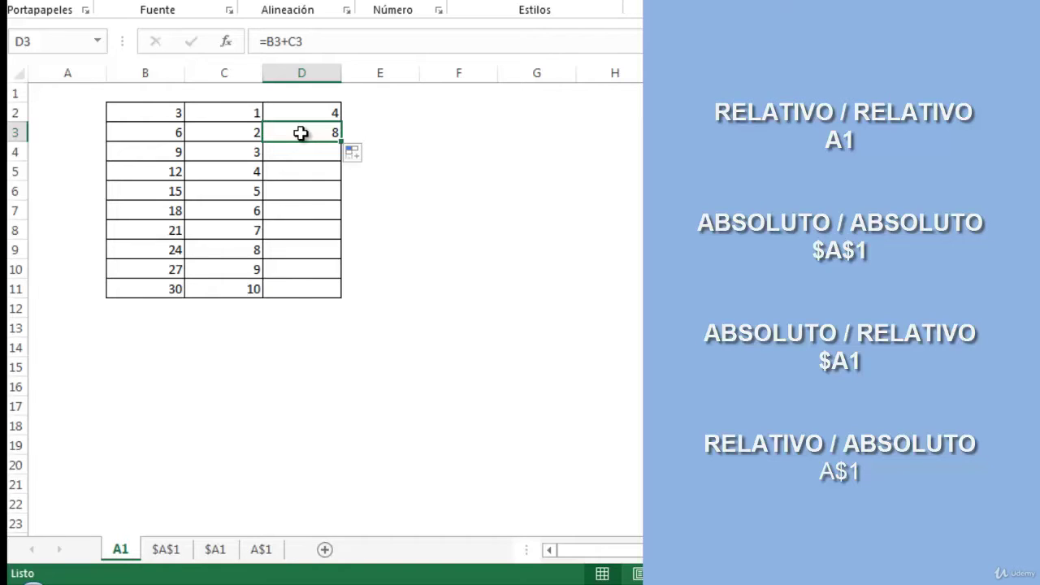
Remove the sum formulas from cells D3 and D2.
{"action": "double_click", "coordinate": [301, 132]}
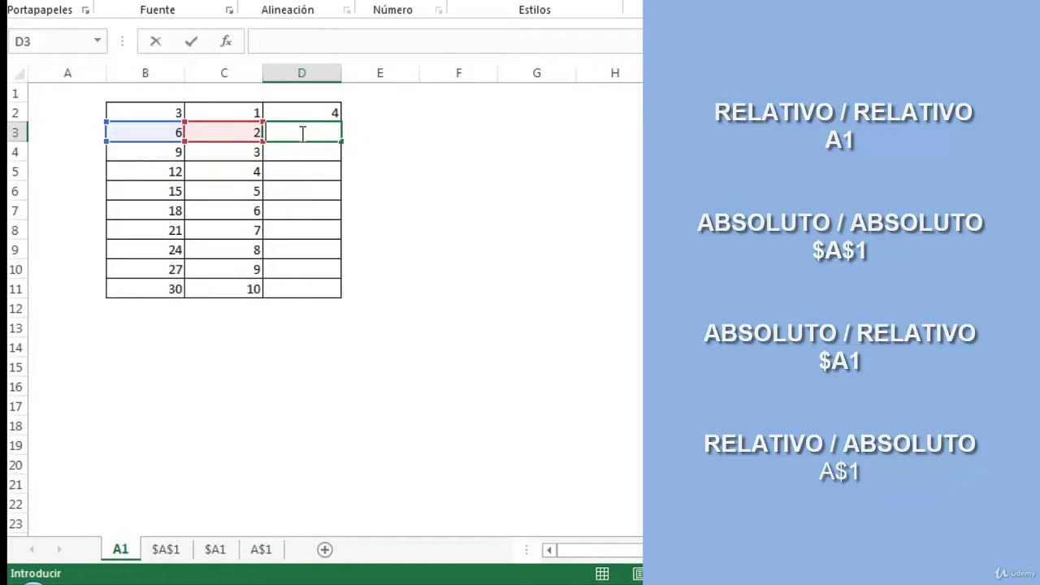
{"action": "key", "text": "Escape"}
{"action": "key", "text": "ctrl+z"}
{"action": "key", "text": "ctrl+z"}
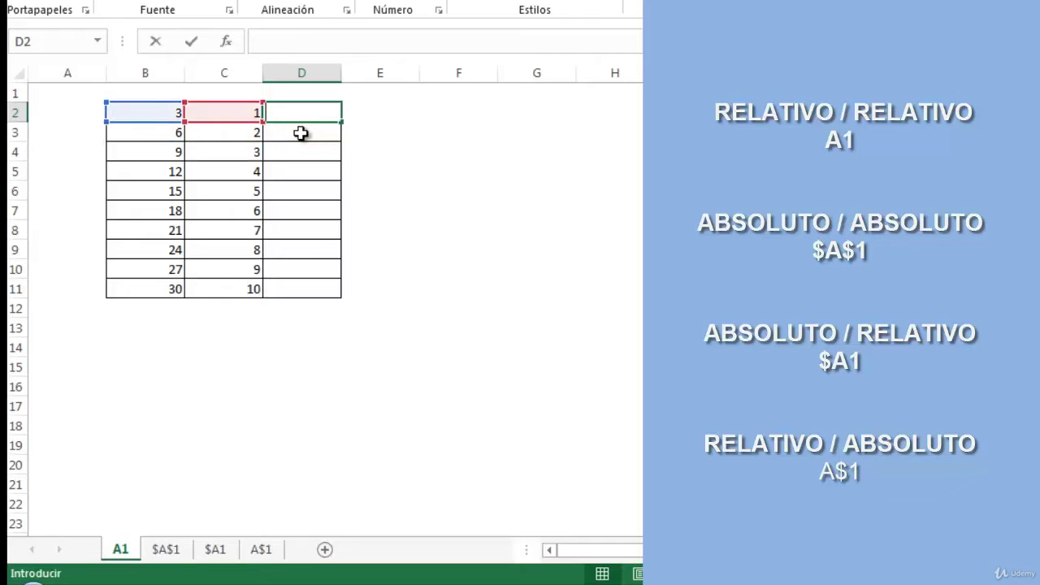
{"action": "left_click", "coordinate": [301, 132]}
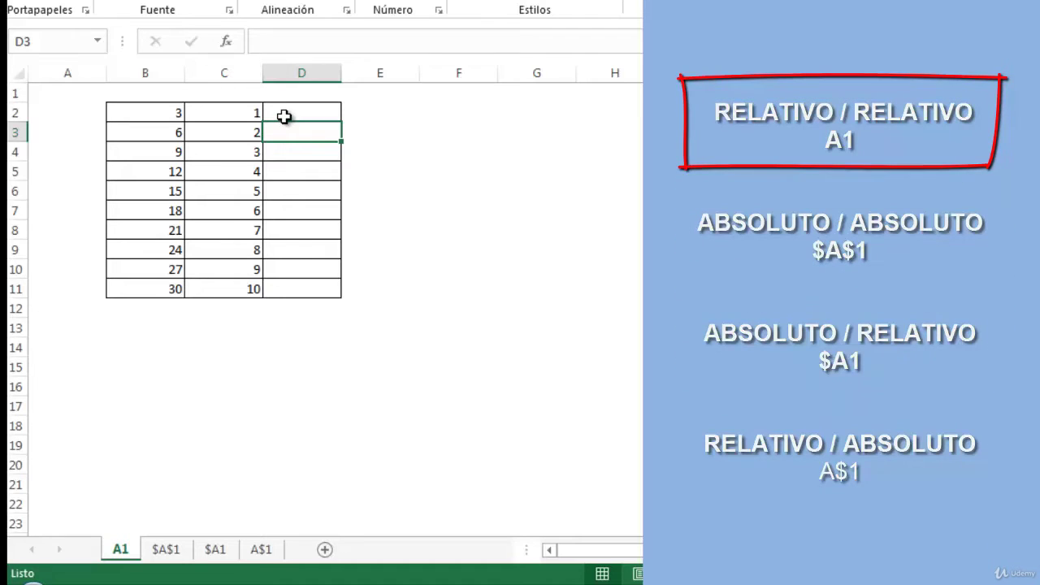
Enter the formula =B2*C2 in cell D2 and fill it down the table through D11.
{"action": "left_click", "coordinate": [284, 117]}
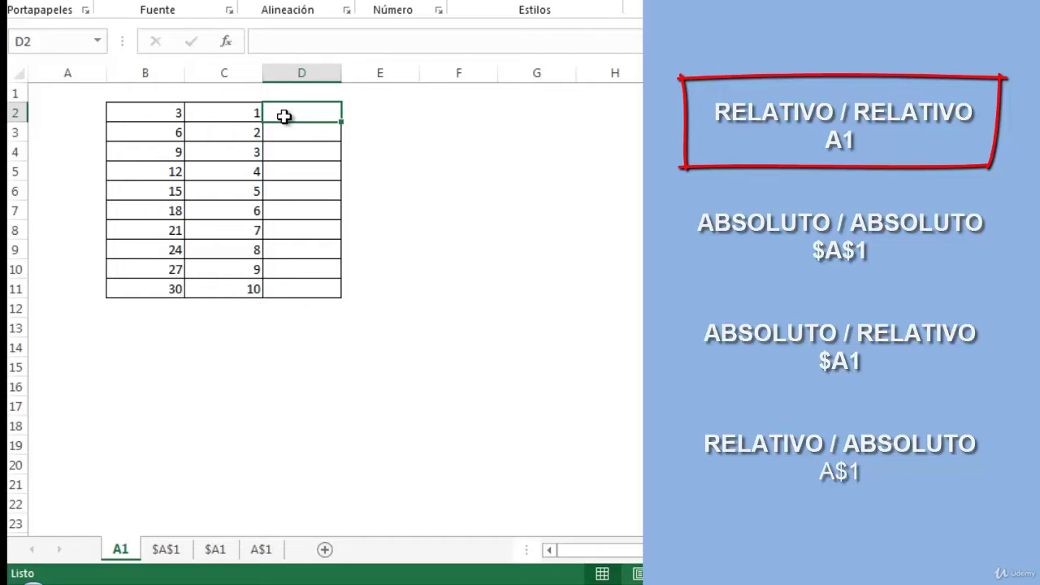
{"action": "type", "text": "="}
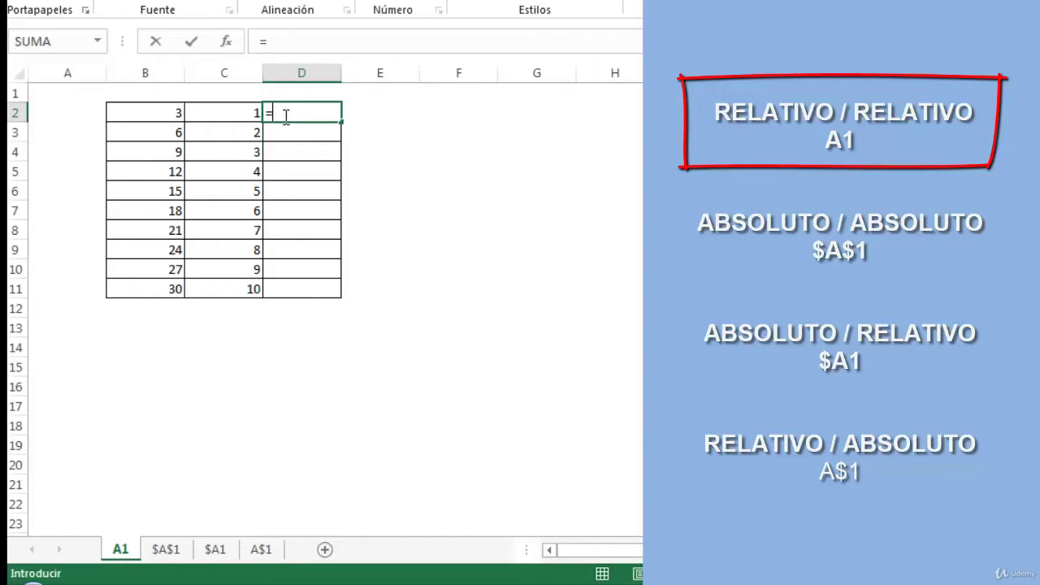
{"action": "left_click", "coordinate": [157, 108]}
{"action": "type", "text": "*"}
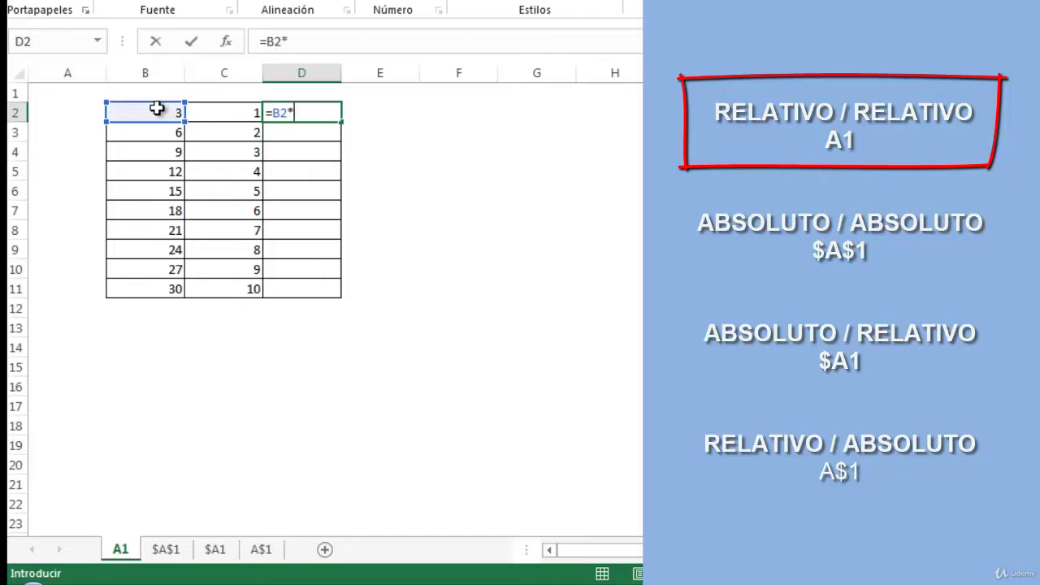
{"action": "left_click", "coordinate": [207, 114]}
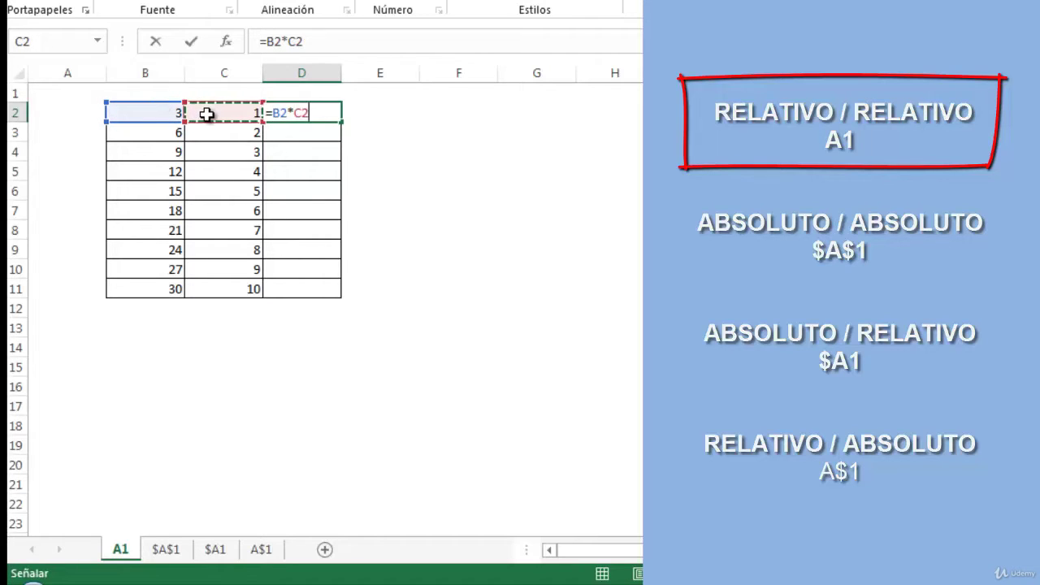
{"action": "key", "text": "Return"}
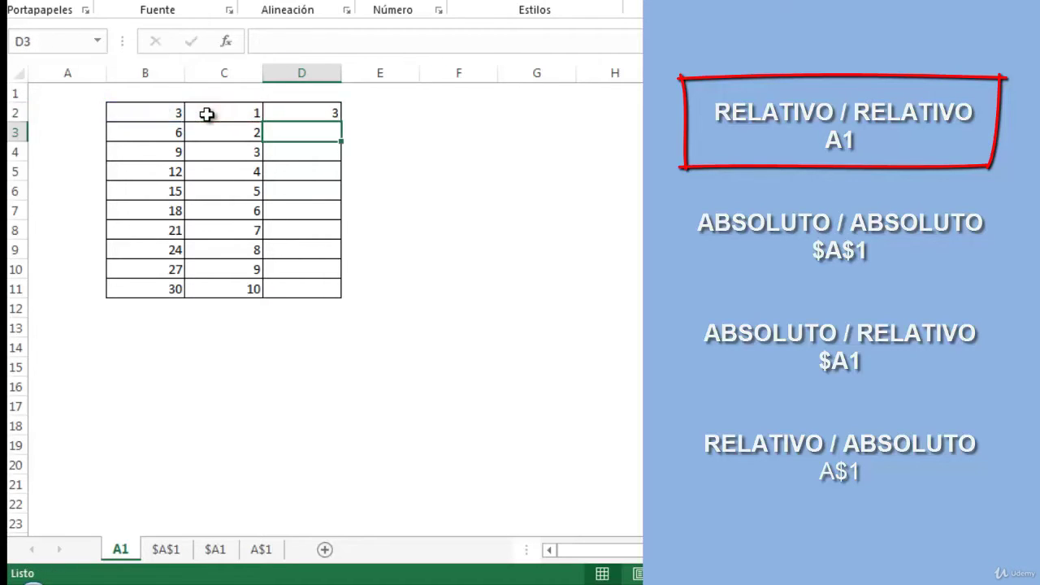
{"action": "left_click", "coordinate": [290, 115]}
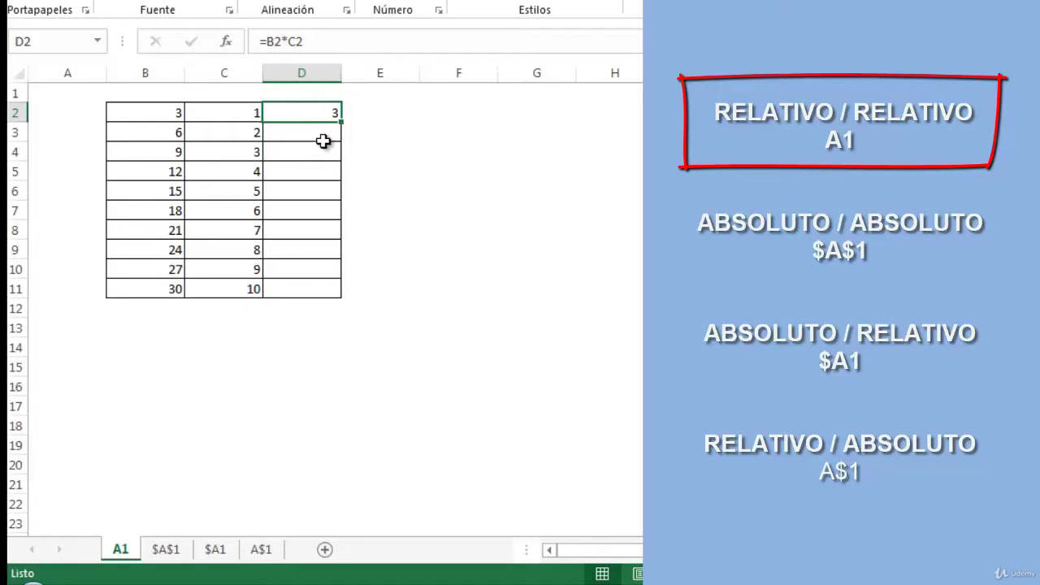
{"action": "double_click", "coordinate": [340, 123]}
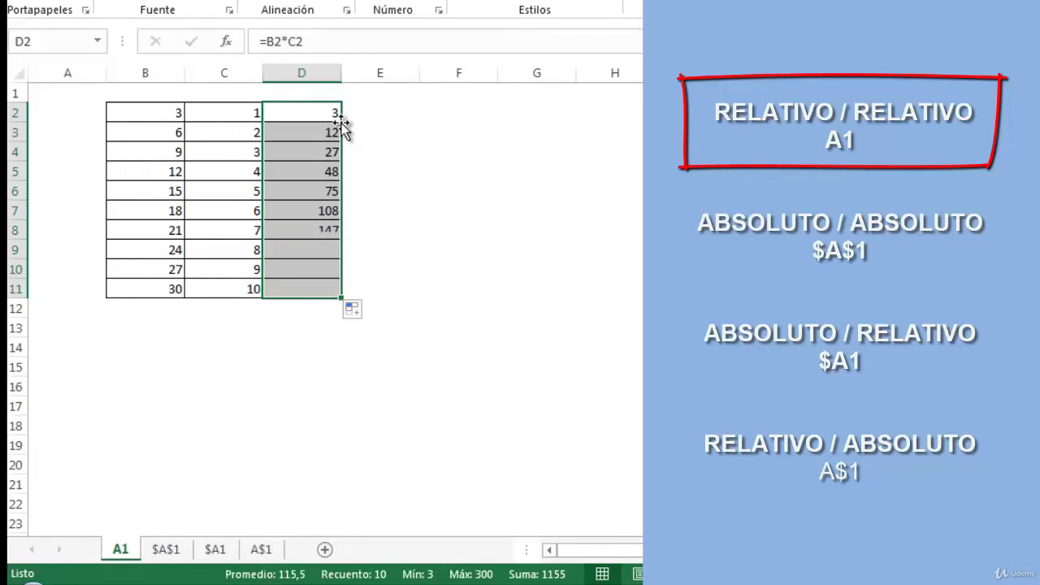
Examine how the relative references change from row to row in the product formulas of D2:D11.
{"action": "left_click", "coordinate": [305, 174]}
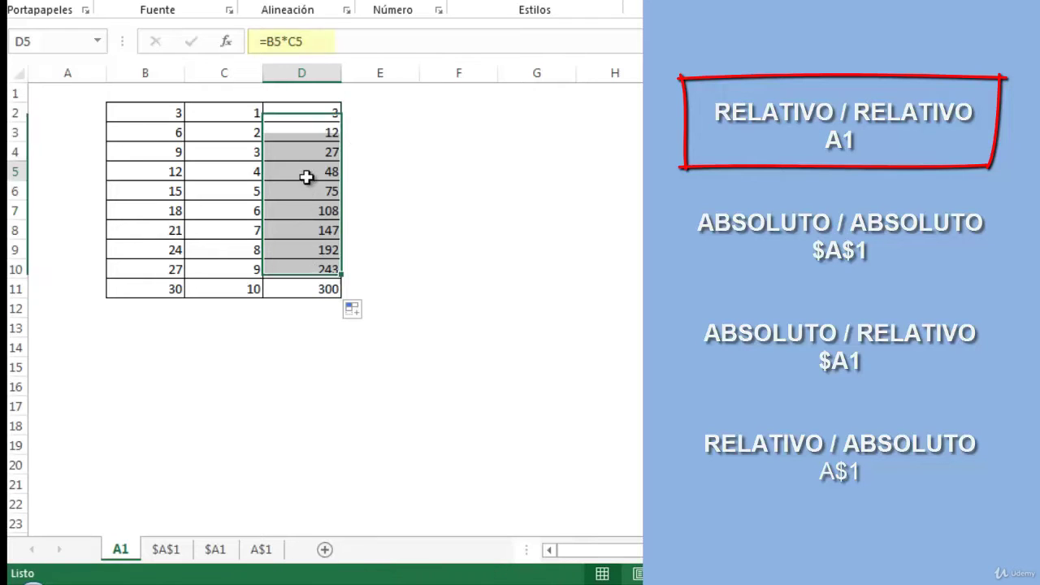
{"action": "key", "text": "Down"}
{"action": "key", "text": "Down"}
{"action": "key", "text": "Down"}
{"action": "key", "text": "Down"}
{"action": "key", "text": "Down"}
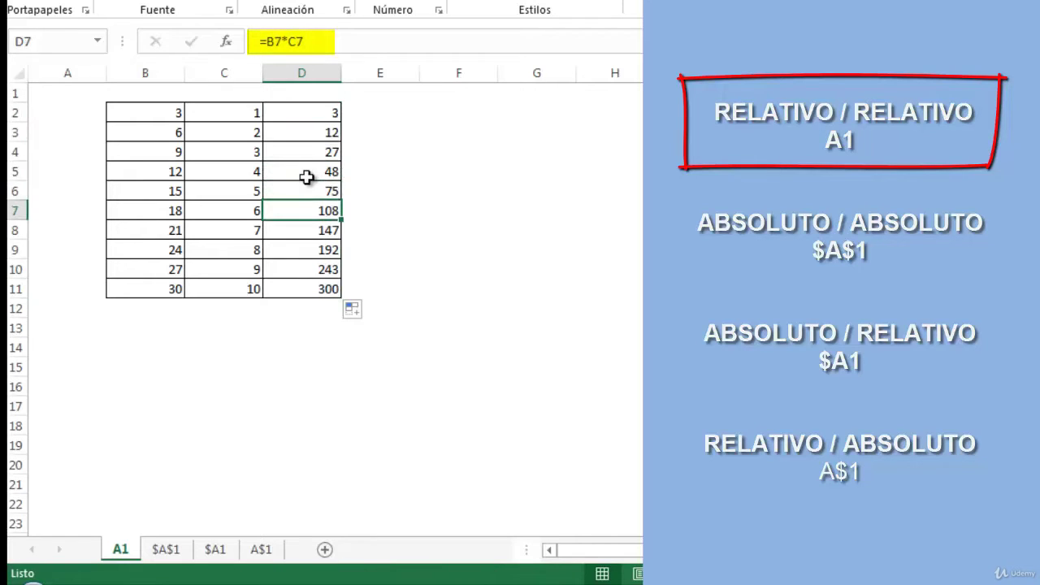
{"action": "key", "text": "Down"}
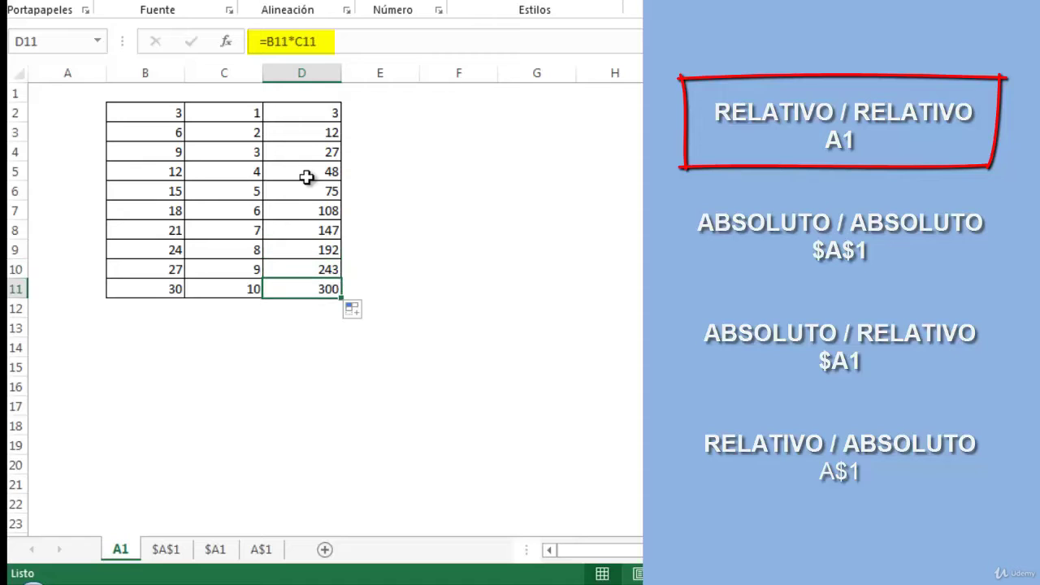
{"action": "key", "text": "Up"}
{"action": "key", "text": "Up"}
{"action": "key", "text": "Up"}
{"action": "key", "text": "Up"}
{"action": "key", "text": "Up"}
{"action": "key", "text": "Up"}
{"action": "key", "text": "Up"}
{"action": "key", "text": "Up"}
{"action": "key", "text": "Up"}
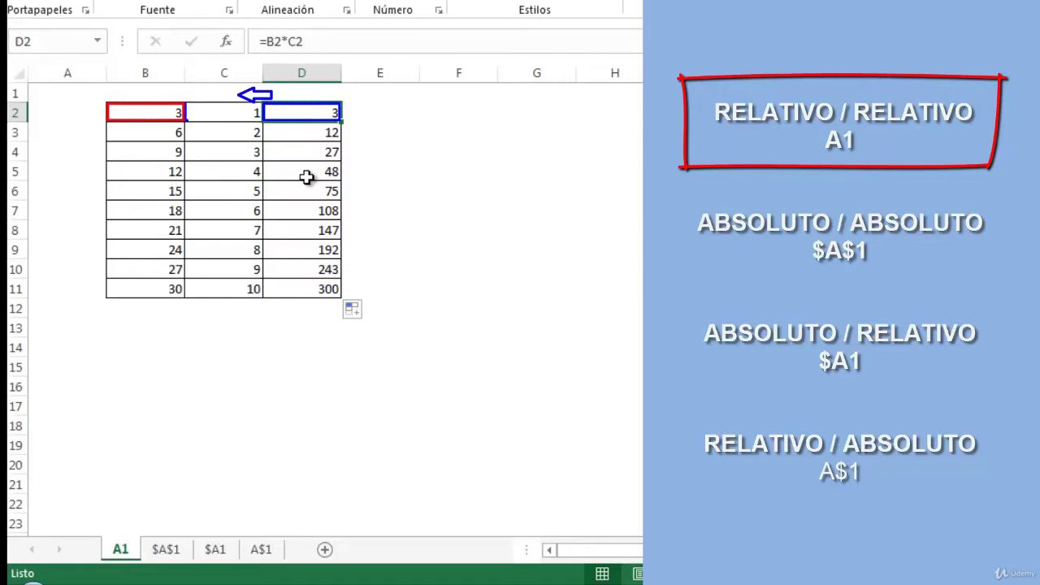
{"action": "key", "text": "Down"}
{"action": "key", "text": "Down"}
{"action": "key", "text": "Down"}
{"action": "key", "text": "Down"}
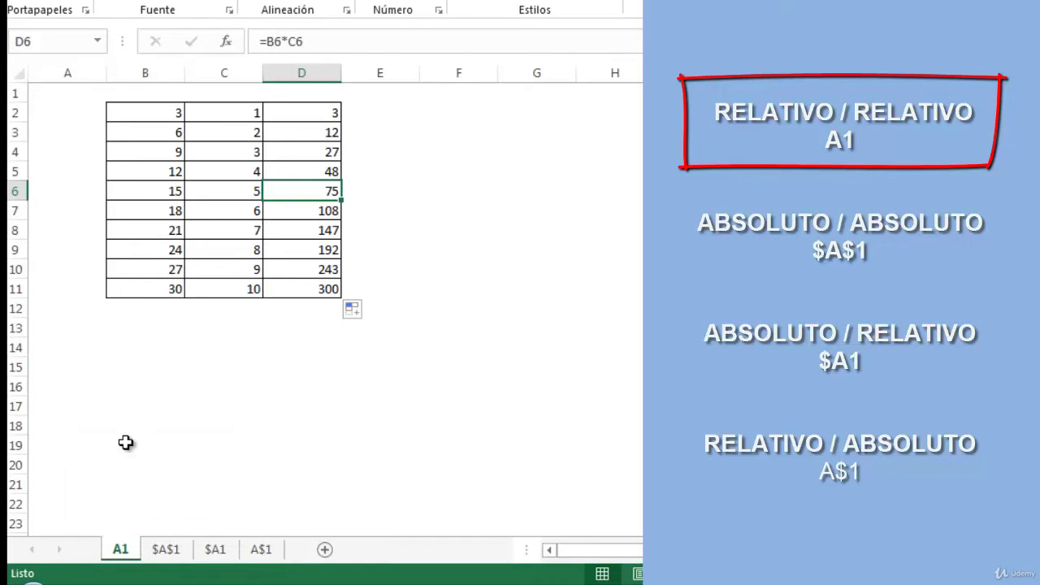
Switch to sheet $A$1 and enter the formula =B2*C2 in cell D2.
{"action": "left_click", "coordinate": [163, 551]}
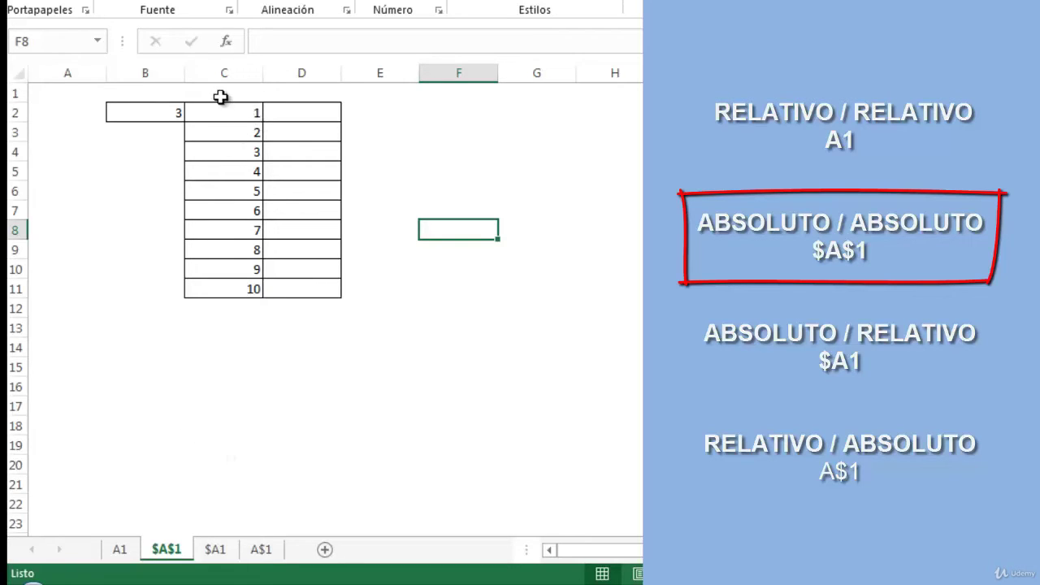
{"action": "left_click", "coordinate": [147, 110]}
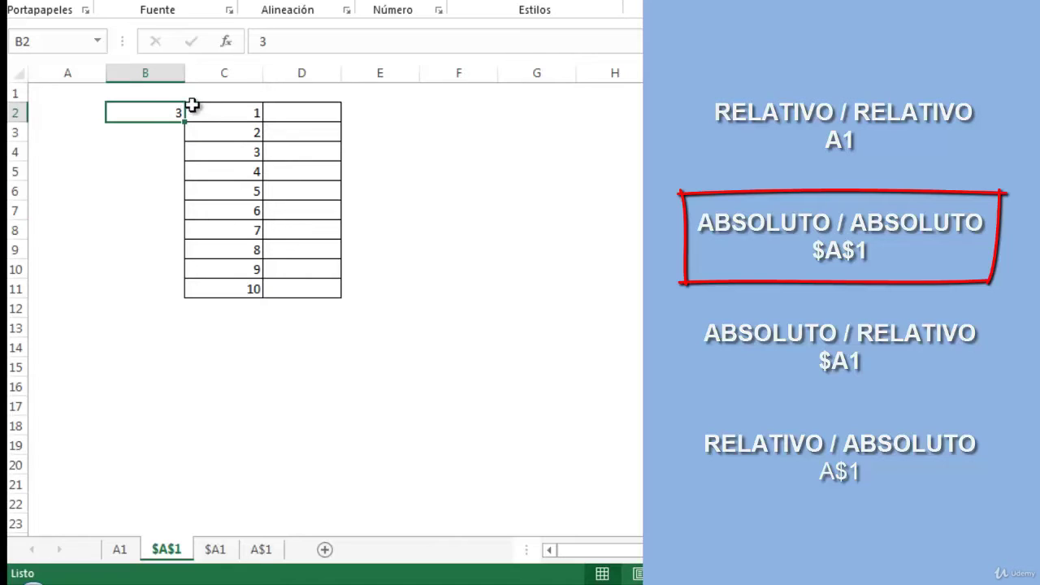
{"action": "left_click", "coordinate": [236, 73]}
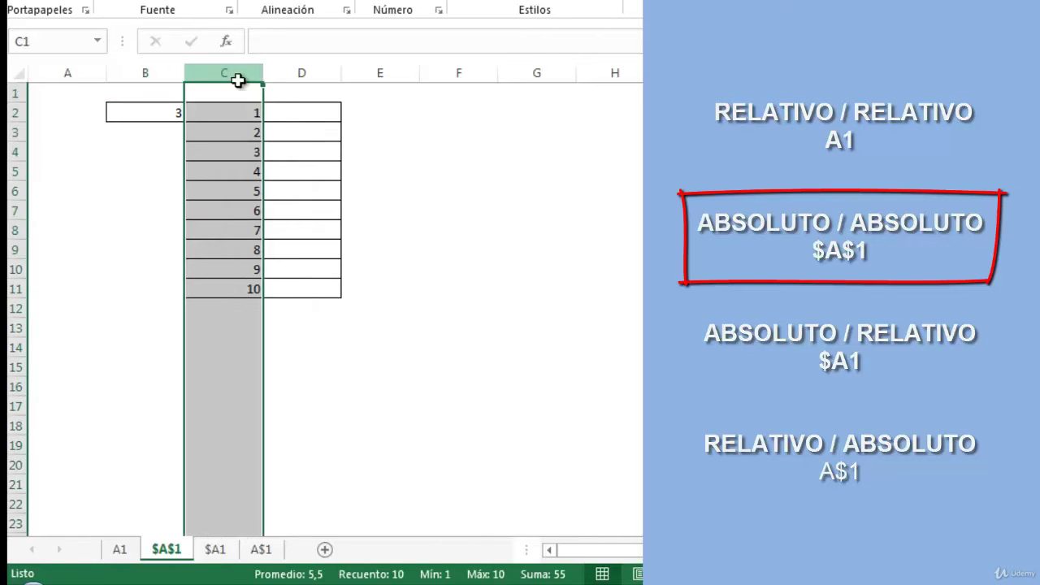
{"action": "left_click", "coordinate": [293, 111]}
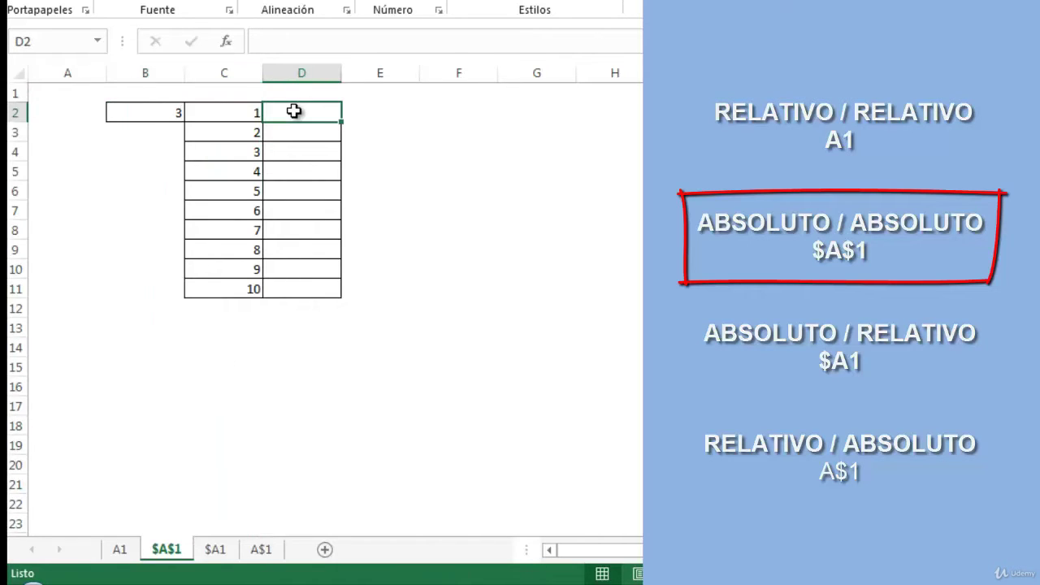
{"action": "type", "text": "="}
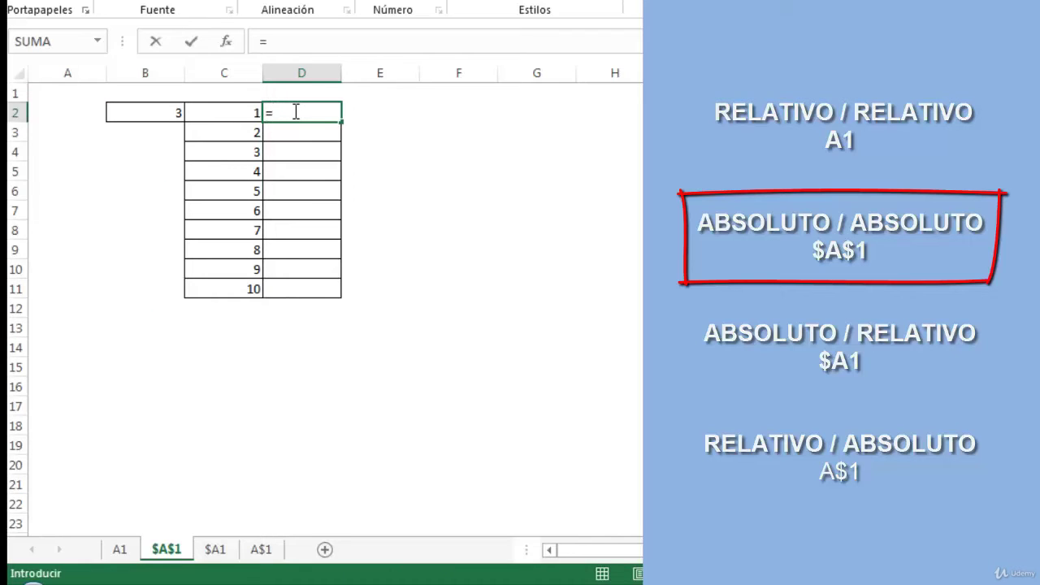
{"action": "left_click", "coordinate": [174, 114]}
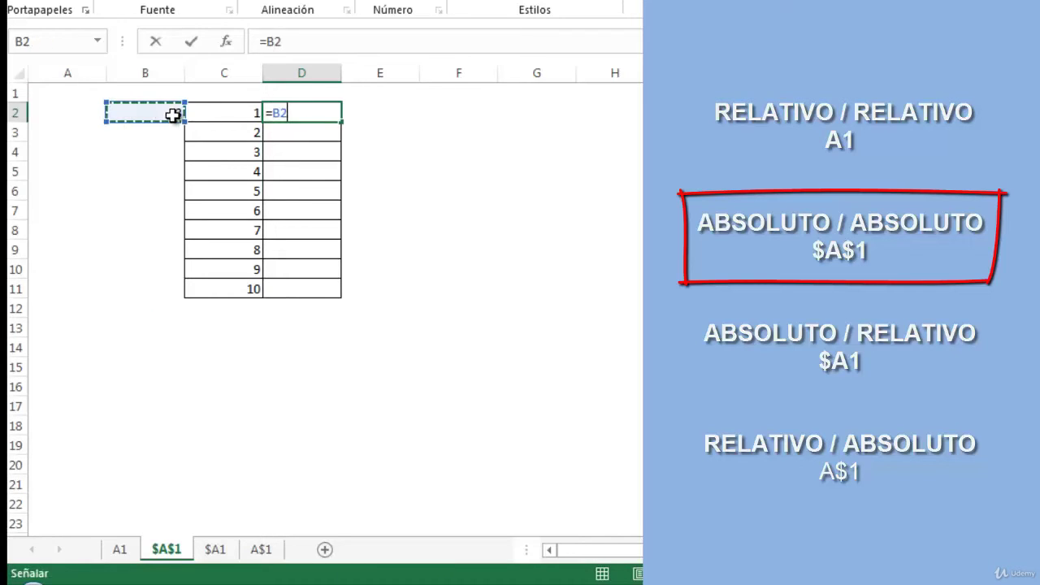
{"action": "type", "text": "*"}
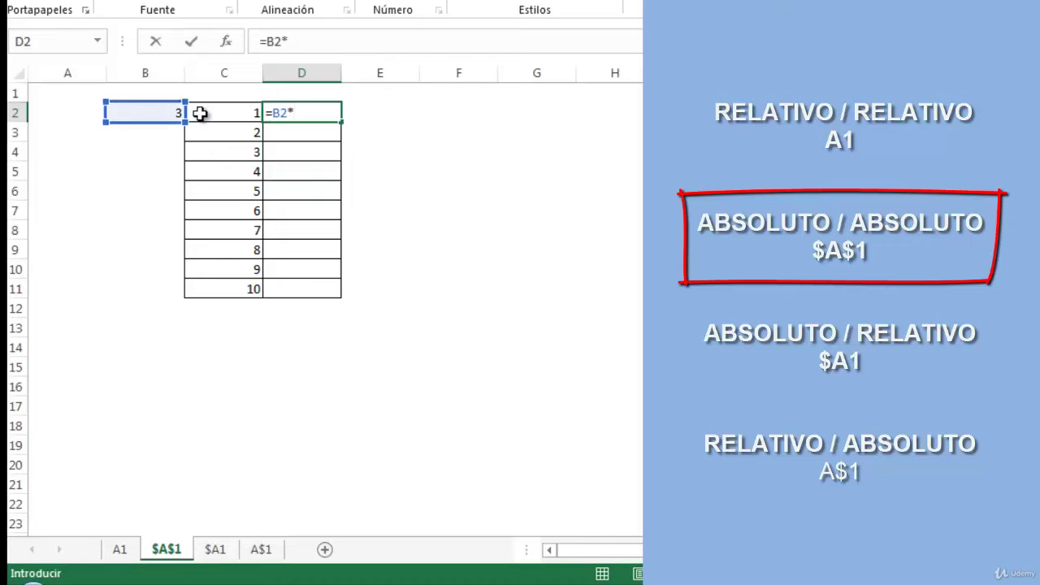
{"action": "left_click", "coordinate": [200, 113]}
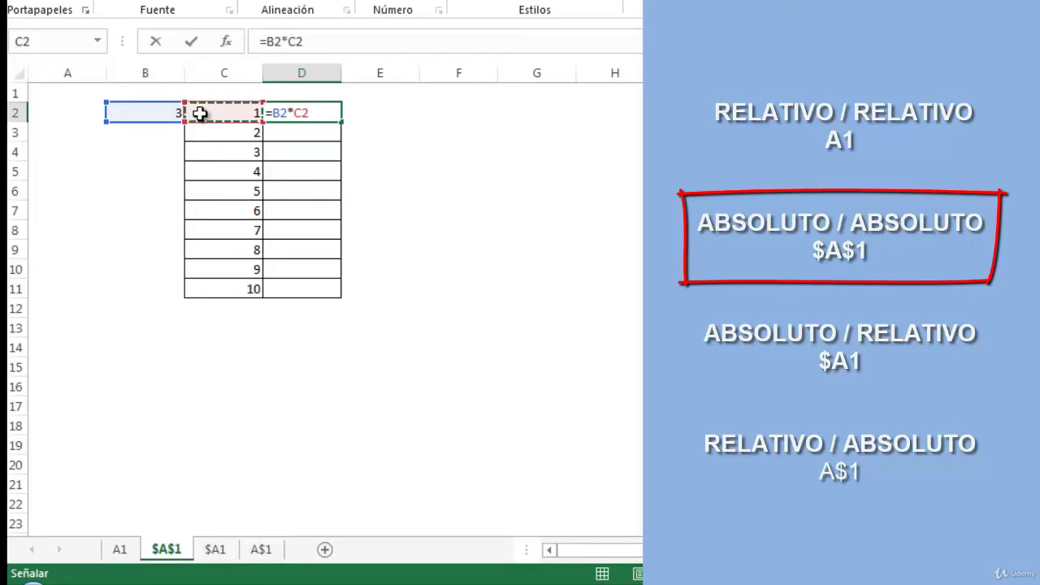
{"action": "key", "text": "Return"}
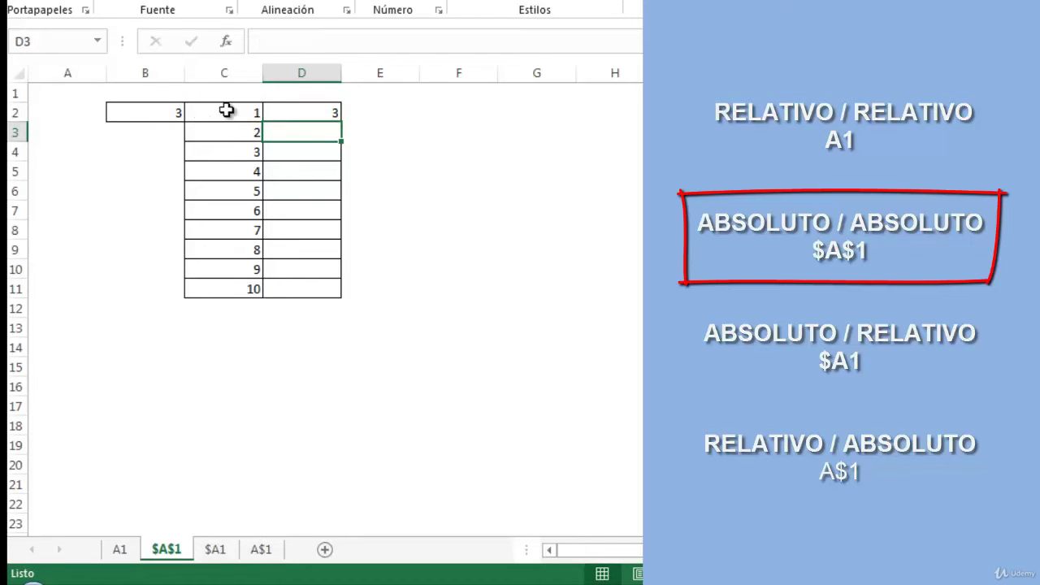
Make the B2 reference in cell D2 fully absolute, giving =$B$2*C2, and fill the formula down through D11.
{"action": "left_click", "coordinate": [283, 111]}
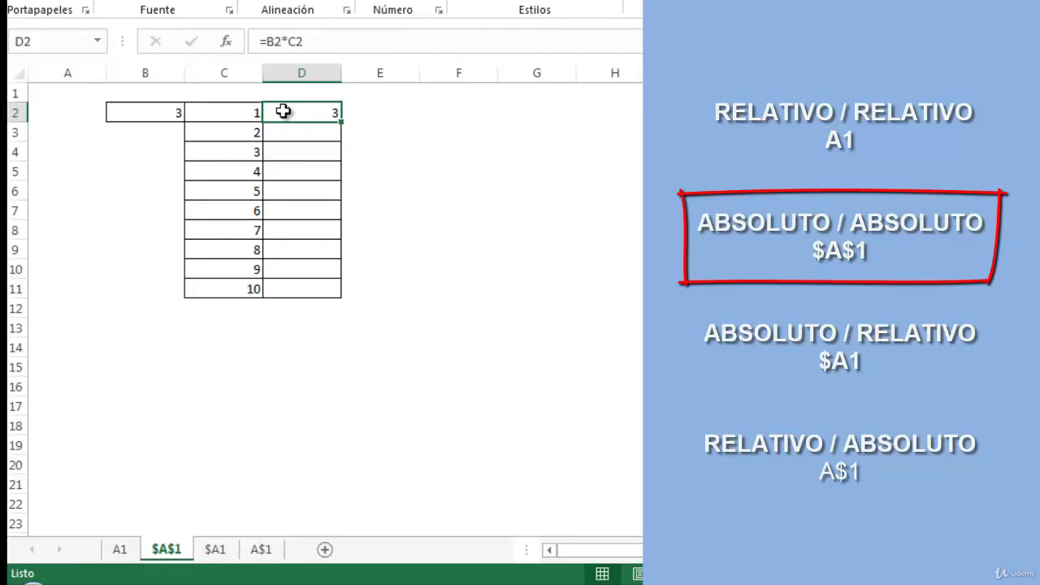
{"action": "key", "text": "F2"}
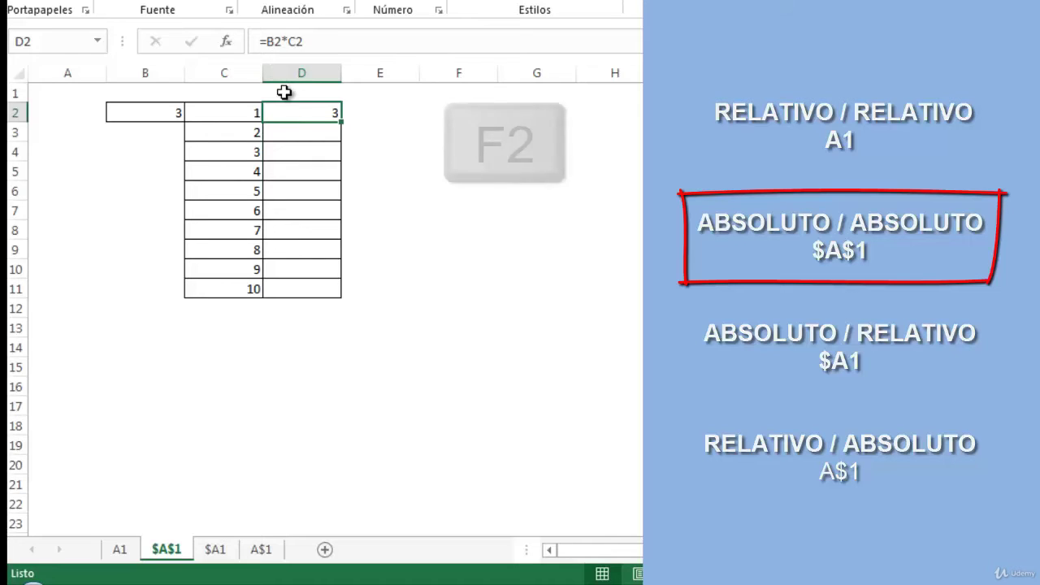
{"action": "key", "text": "F2"}
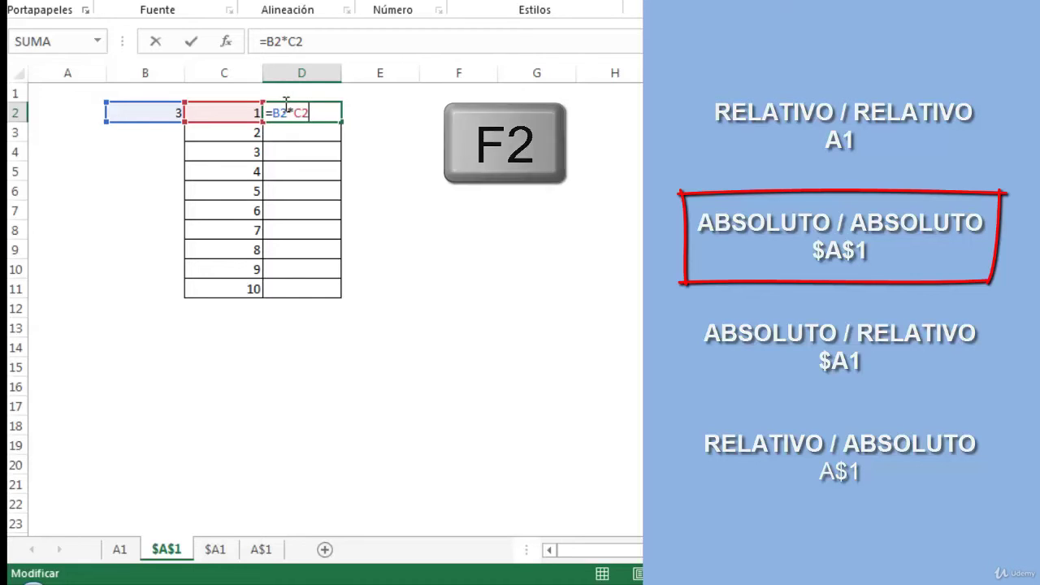
{"action": "left_click", "coordinate": [281, 113]}
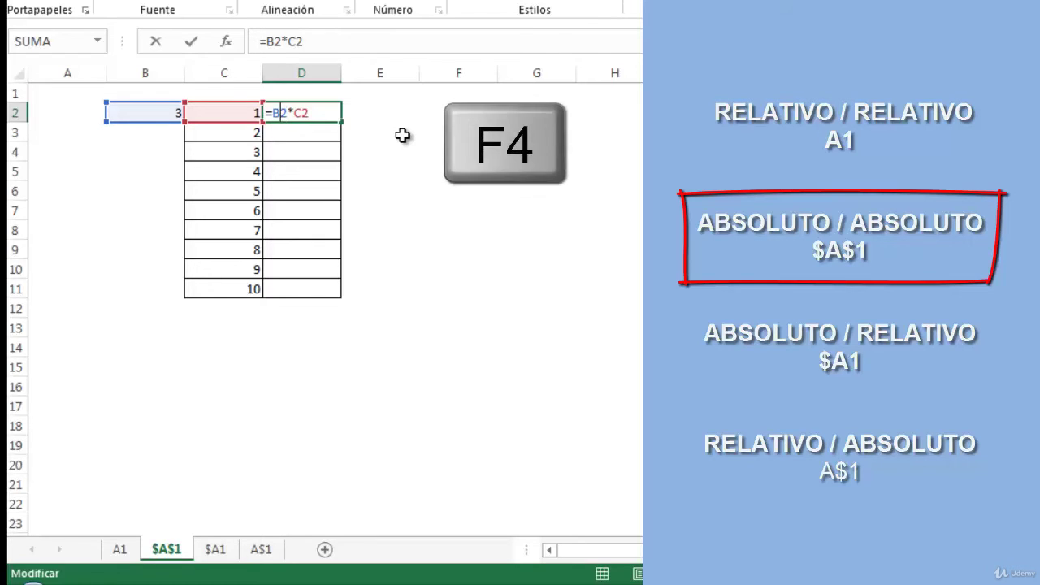
{"action": "key", "text": "F4"}
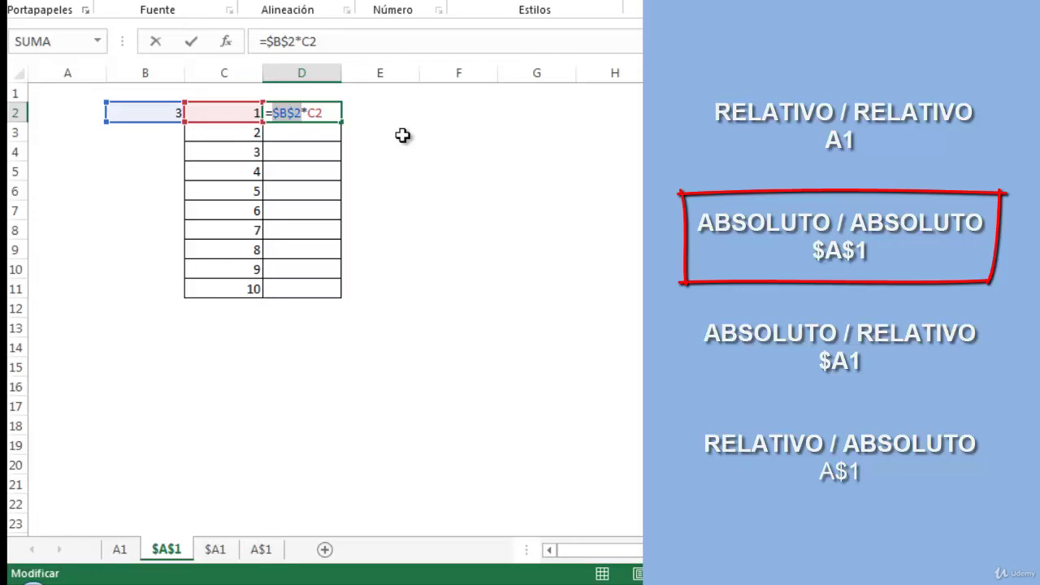
{"action": "key", "text": "Return"}
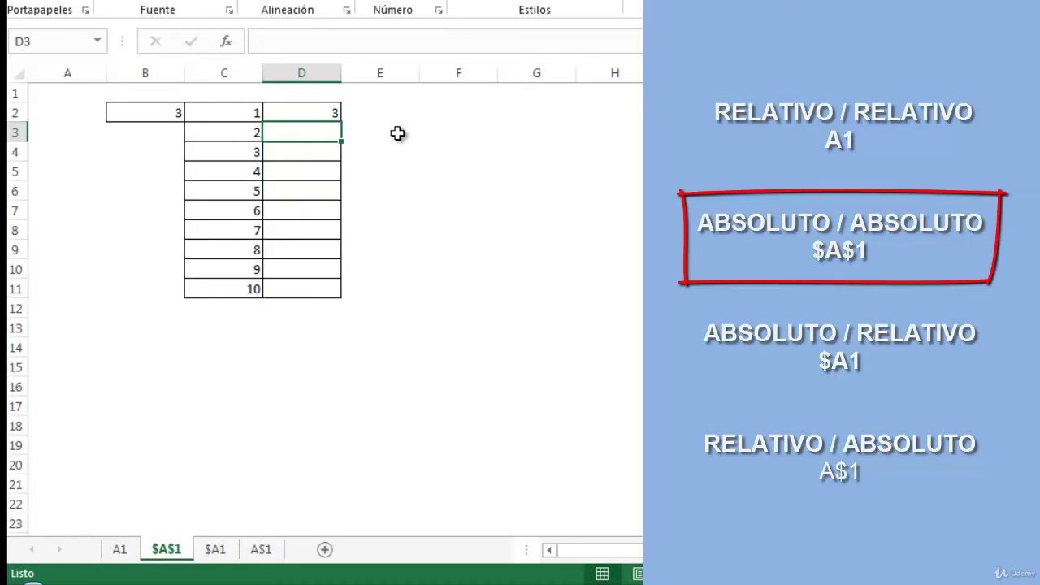
{"action": "left_click", "coordinate": [321, 110]}
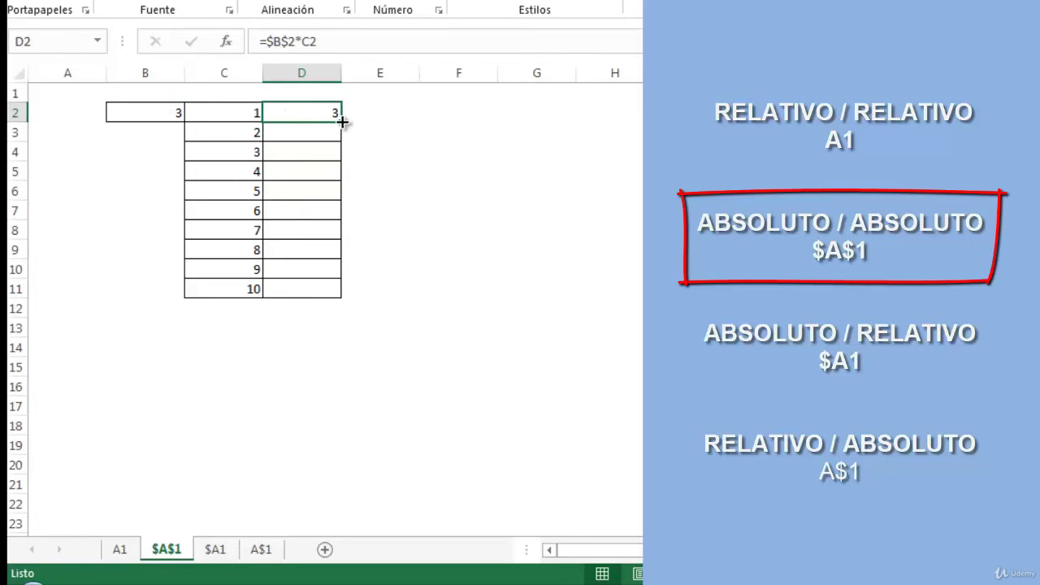
{"action": "double_click", "coordinate": [342, 121]}
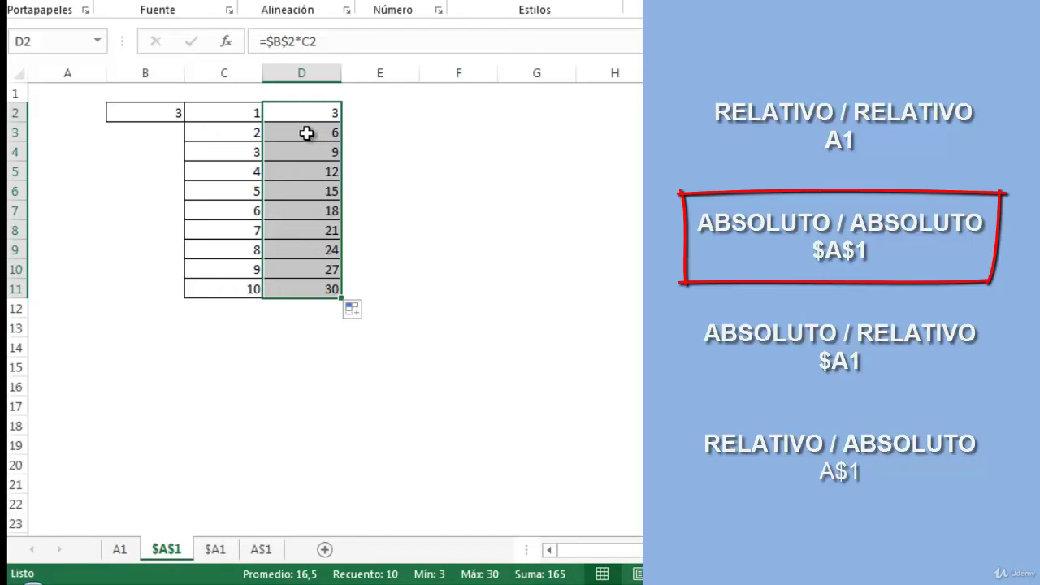
Examine how the $B$2 and column C references behave from row to row in the formulas of D2:D11.
{"action": "left_click", "coordinate": [306, 132]}
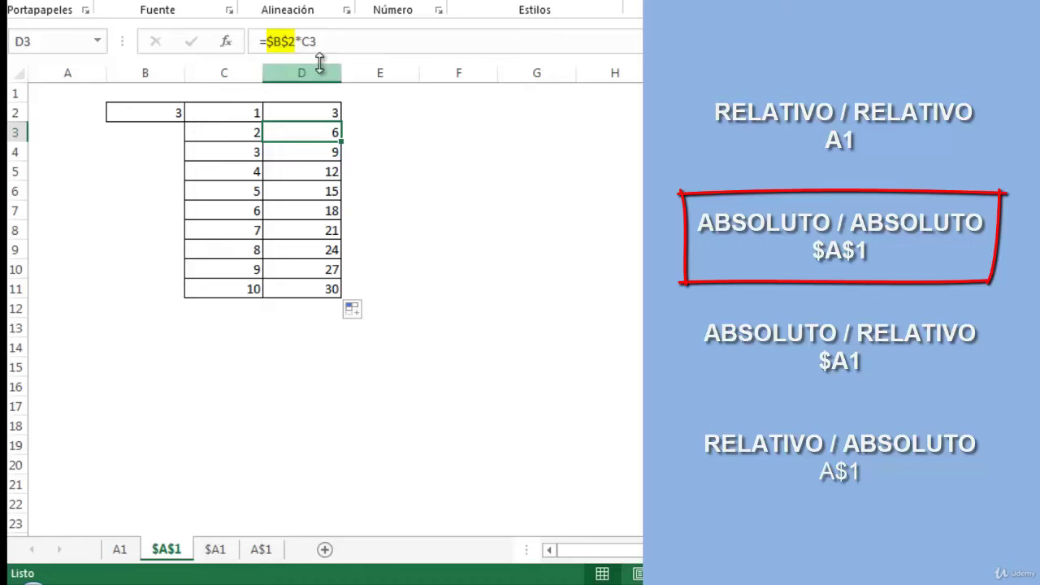
{"action": "left_click", "coordinate": [317, 107]}
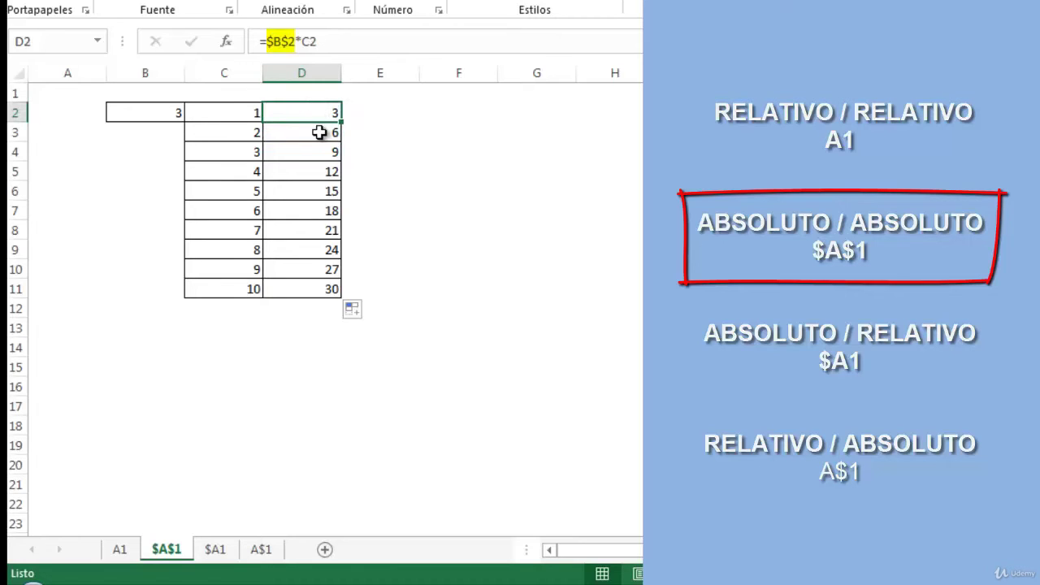
{"action": "left_click", "coordinate": [321, 133]}
{"action": "left_click", "coordinate": [321, 152]}
{"action": "left_click", "coordinate": [323, 173]}
{"action": "left_click", "coordinate": [324, 195]}
{"action": "left_click", "coordinate": [322, 213]}
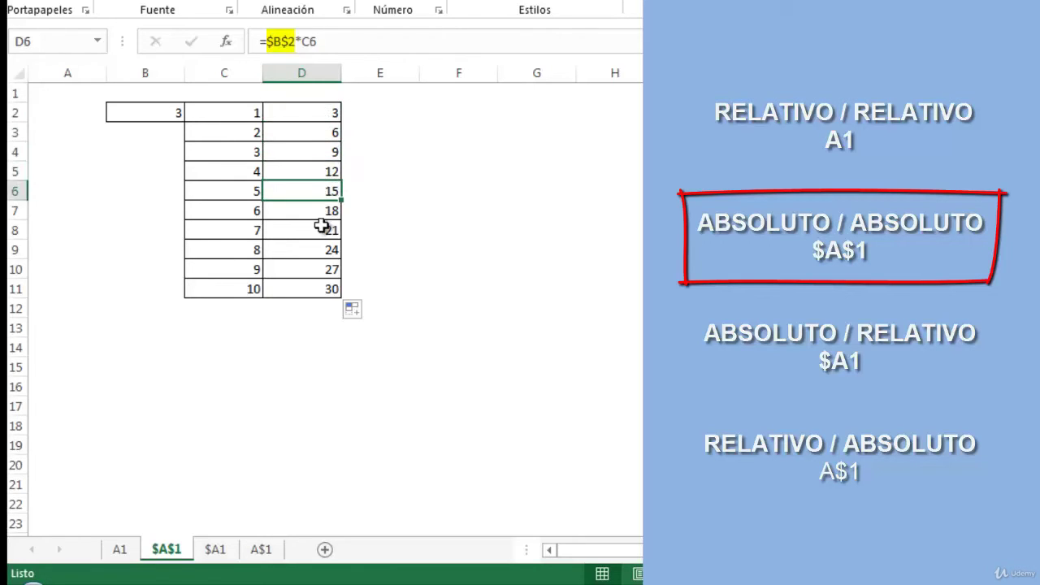
{"action": "left_click", "coordinate": [320, 227]}
{"action": "left_click", "coordinate": [301, 117]}
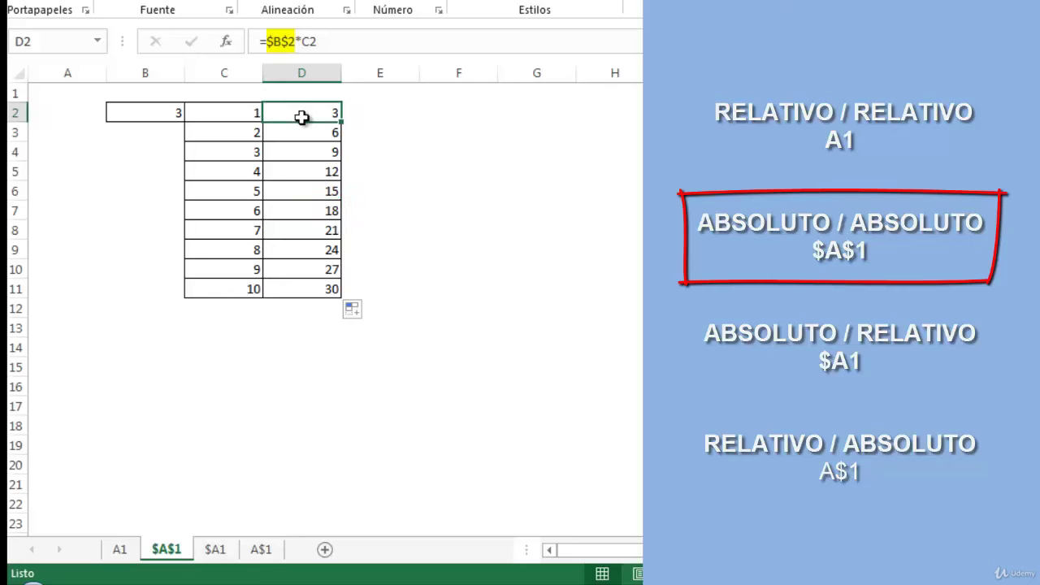
{"action": "left_click", "coordinate": [292, 133]}
{"action": "key", "text": "Down"}
{"action": "key", "text": "Down"}
{"action": "key", "text": "Down"}
{"action": "key", "text": "Down"}
{"action": "key", "text": "Down"}
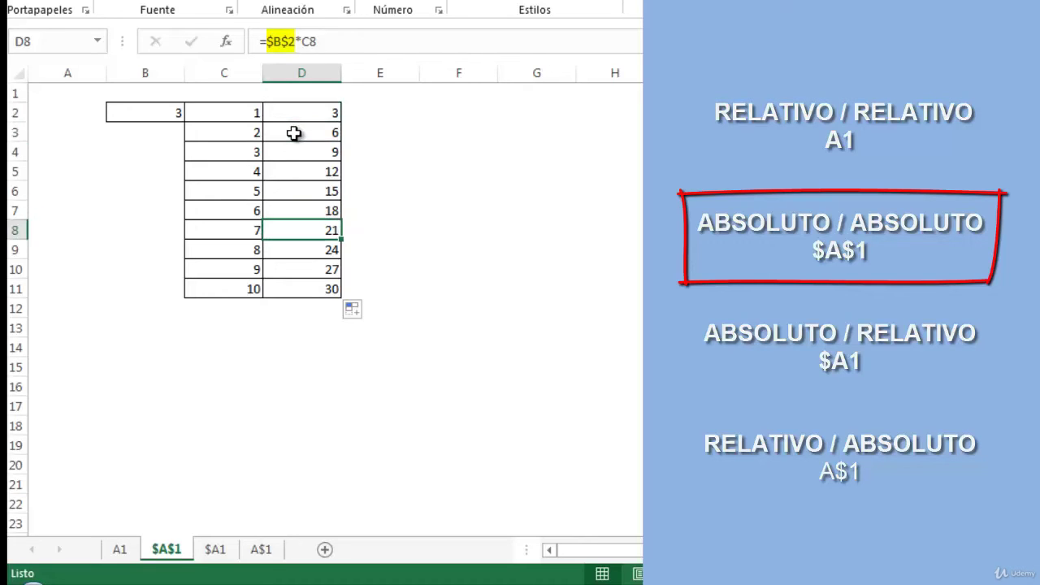
{"action": "key", "text": "Down"}
{"action": "key", "text": "Down"}
{"action": "key", "text": "Down"}
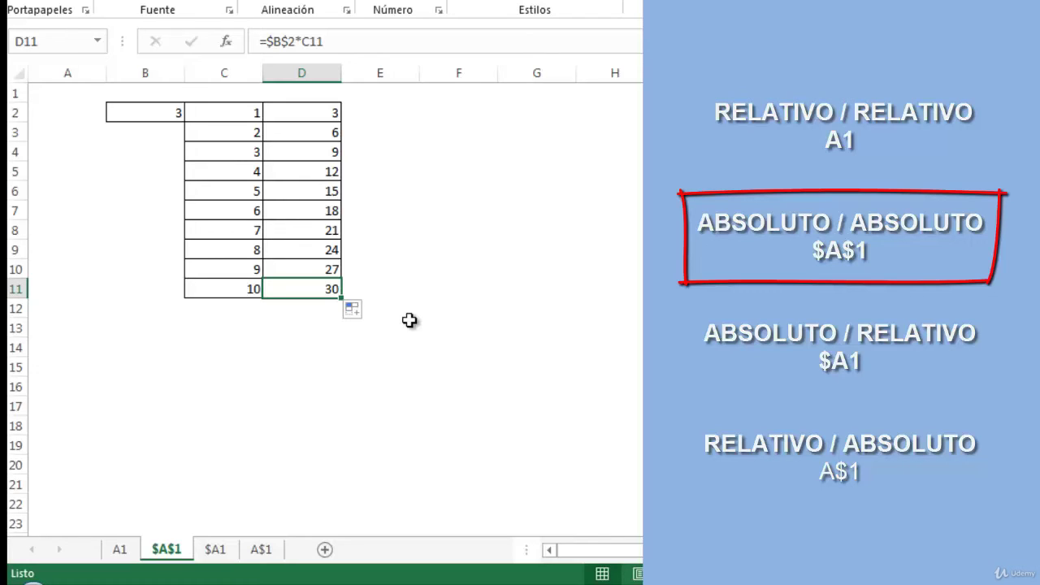
Fill the formulas of D2:D11 across columns E and F, and check the references in cell F8.
{"action": "left_click", "coordinate": [321, 114]}
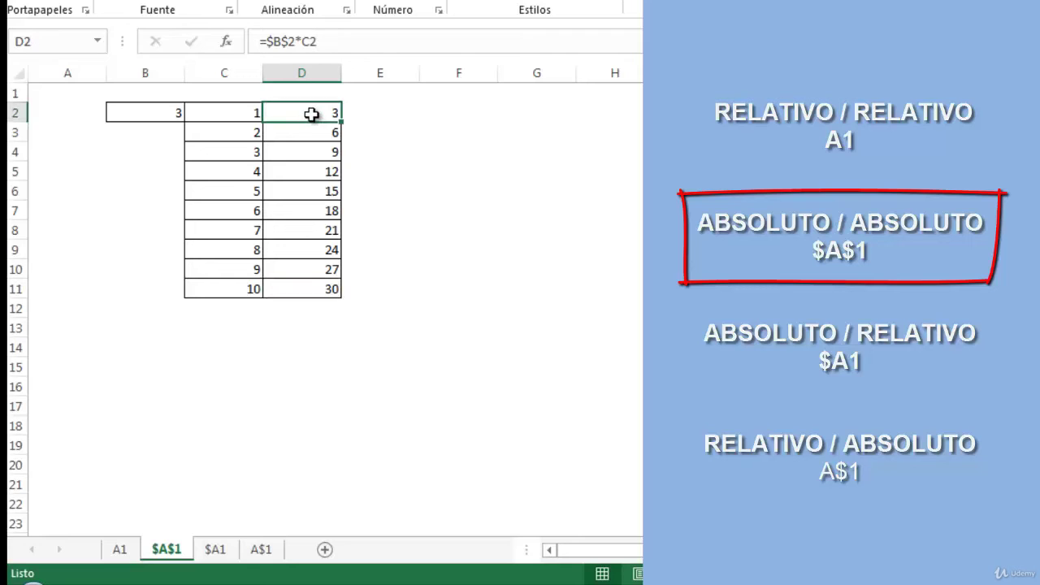
{"action": "left_click_drag", "start_coordinate": [308, 111], "coordinate": [484, 299]}
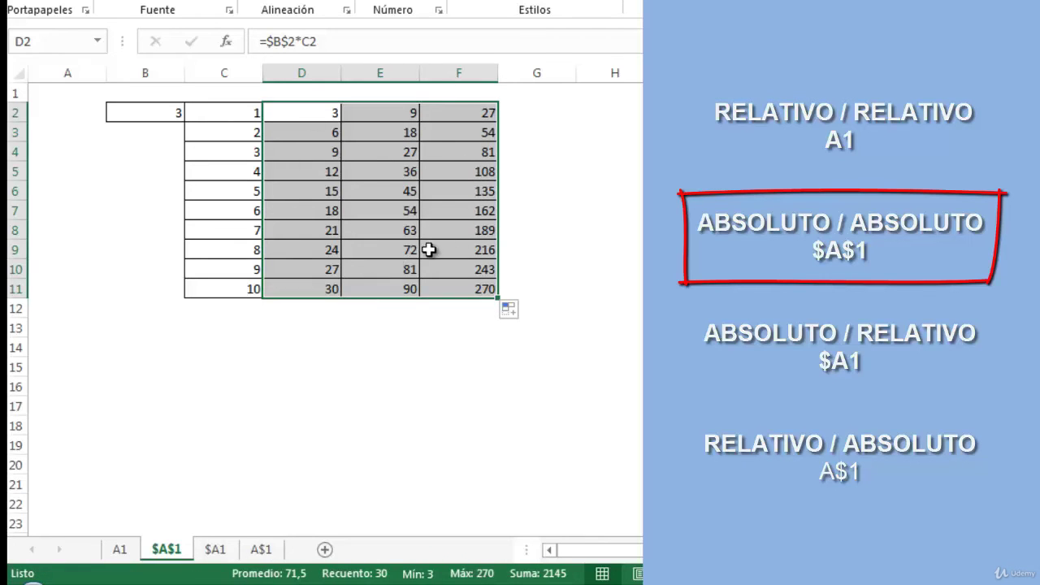
{"action": "left_click", "coordinate": [453, 227]}
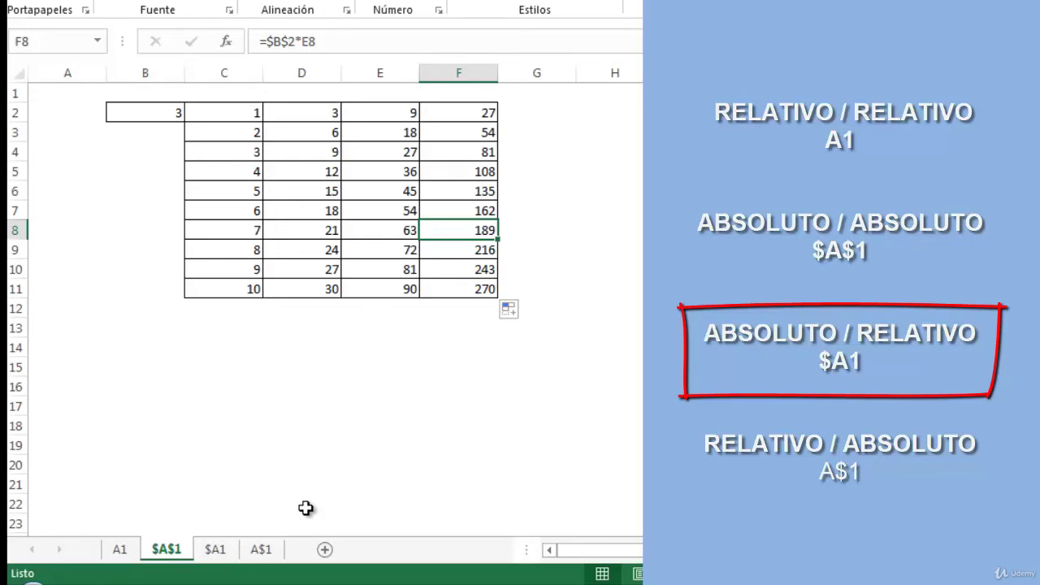
Switch to sheet $A1 and compose the formula =B2*C2 in cell D2.
{"action": "left_click", "coordinate": [216, 550]}
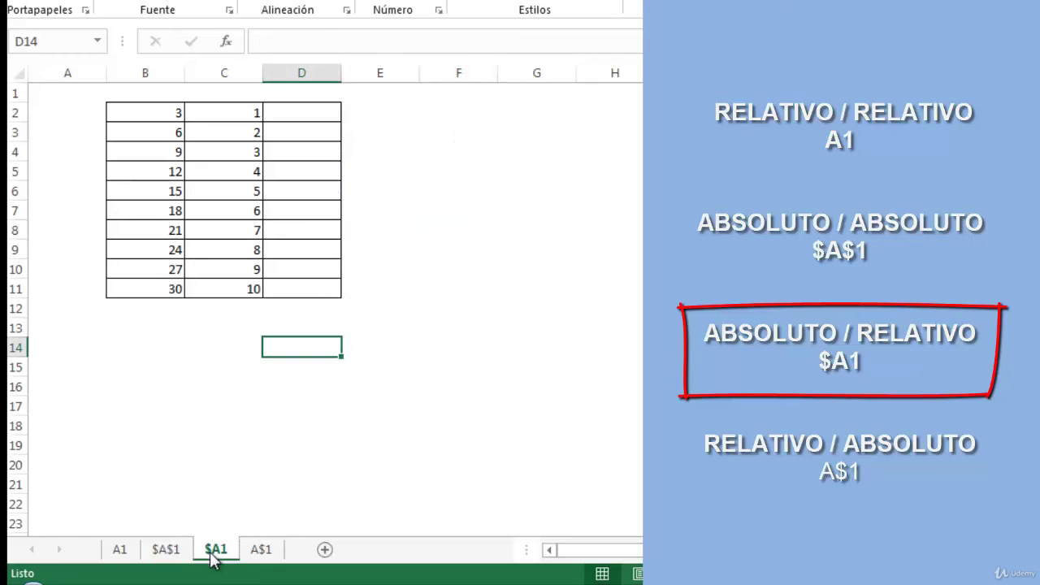
{"action": "left_click", "coordinate": [188, 425]}
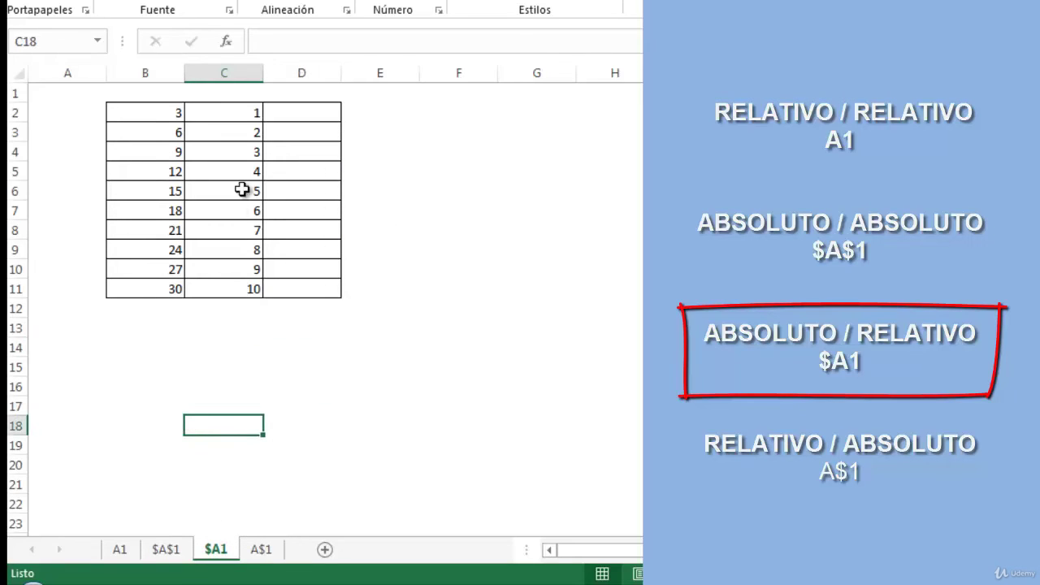
{"action": "left_click", "coordinate": [280, 114]}
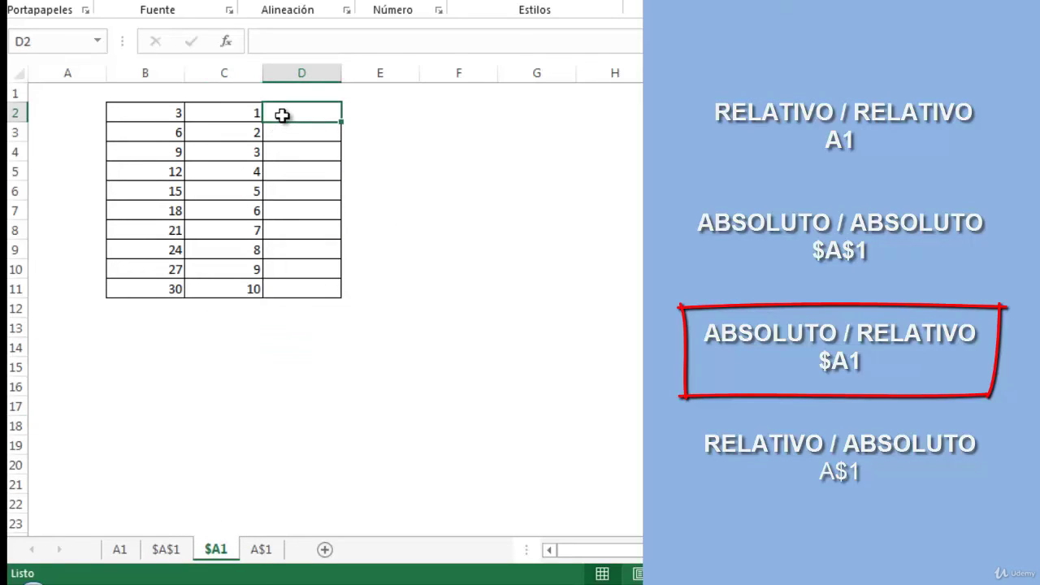
{"action": "type", "text": "="}
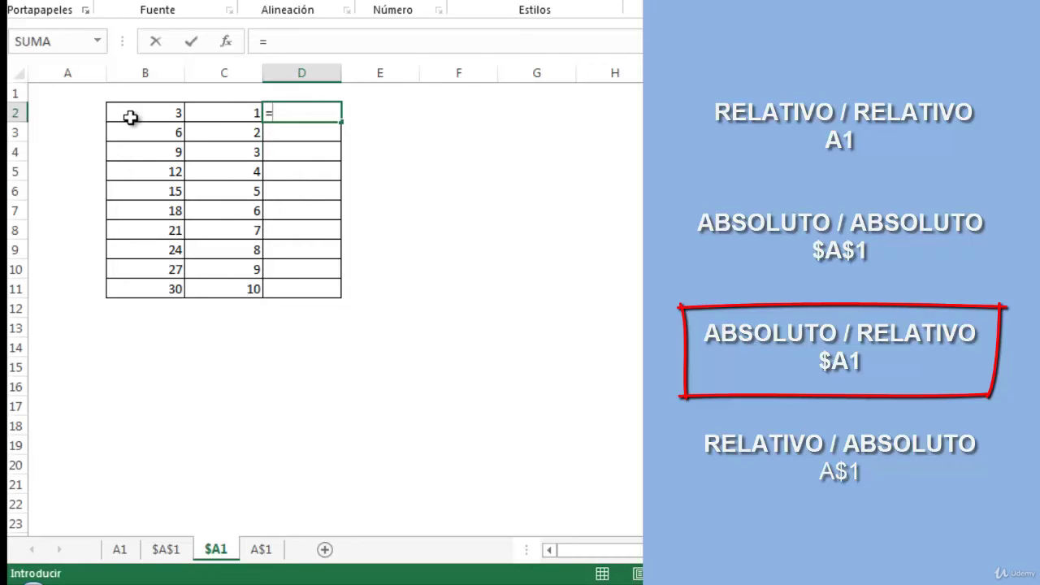
{"action": "left_click", "coordinate": [131, 118]}
{"action": "type", "text": "*"}
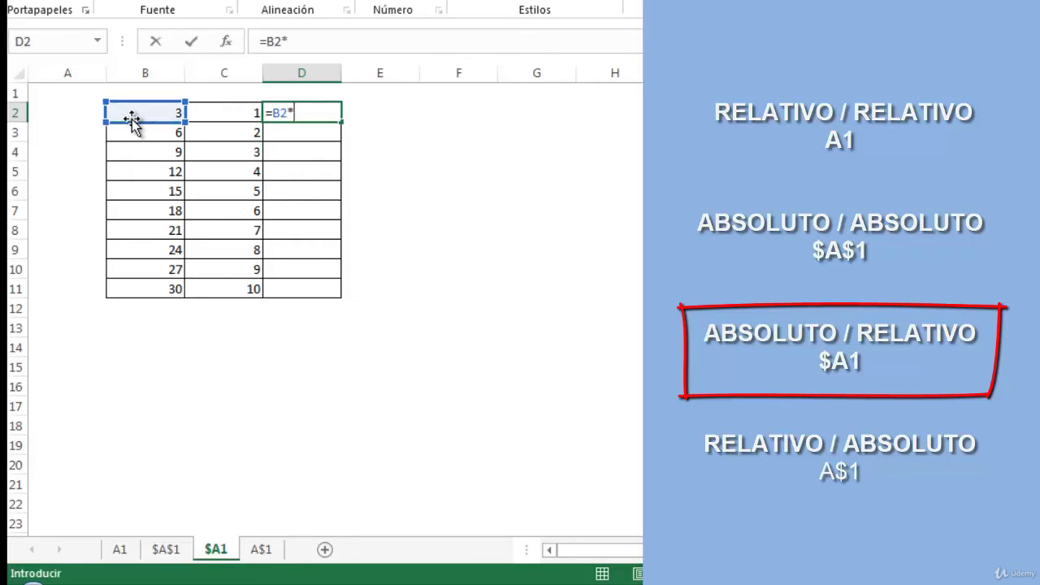
{"action": "left_click", "coordinate": [202, 115]}
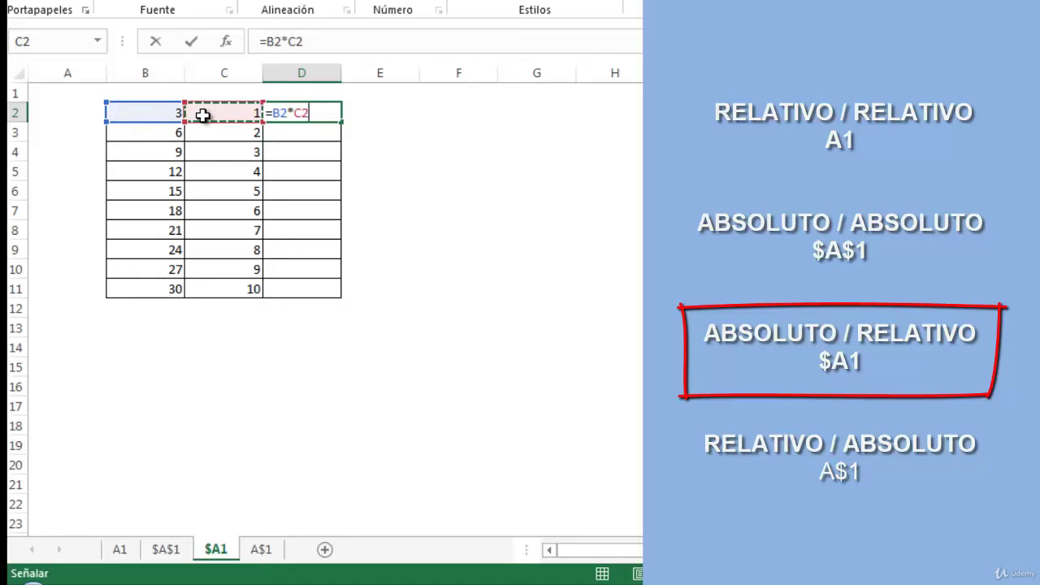
Make only the column of the B2 reference absolute, so that cell D2 holds =$B2*C2.
{"action": "left_click", "coordinate": [275, 112]}
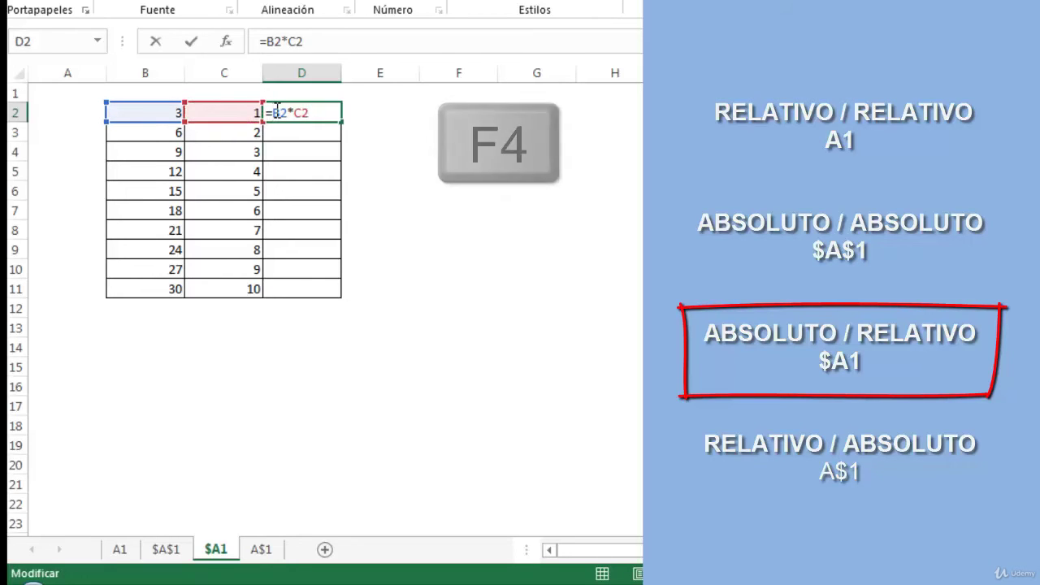
{"action": "key", "text": "F4"}
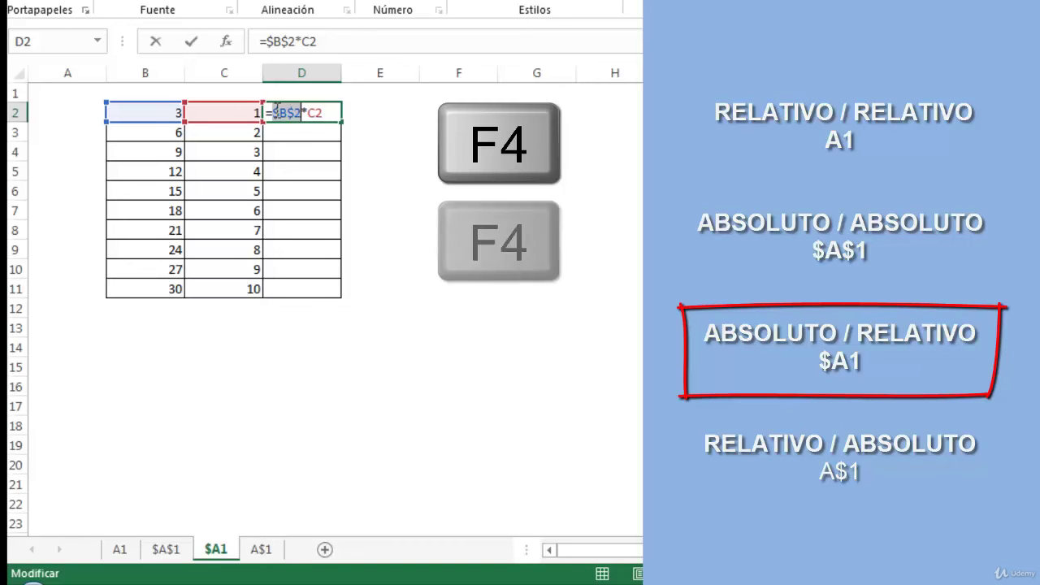
{"action": "key", "text": "F4"}
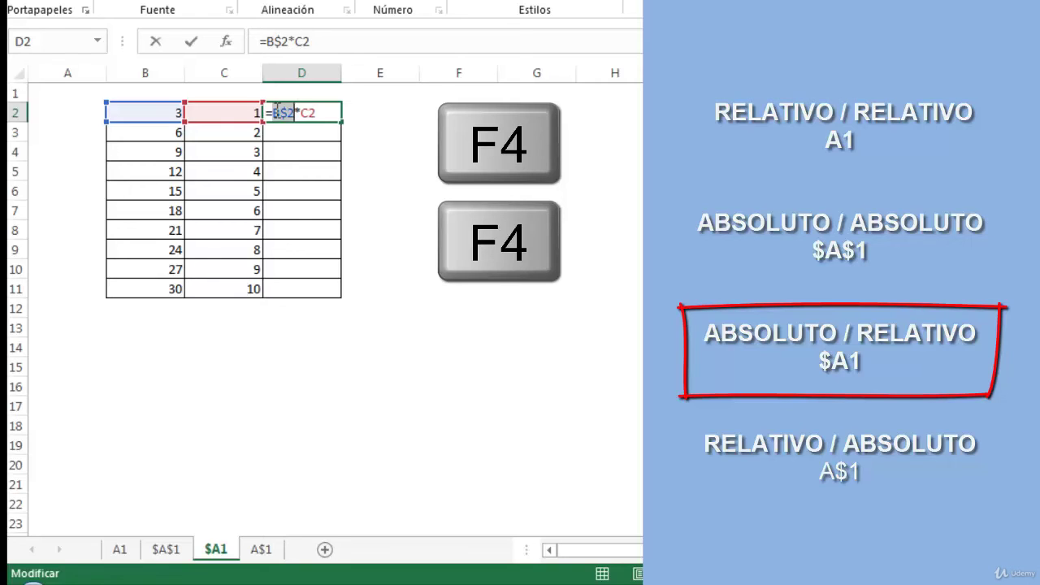
{"action": "key", "text": "F4"}
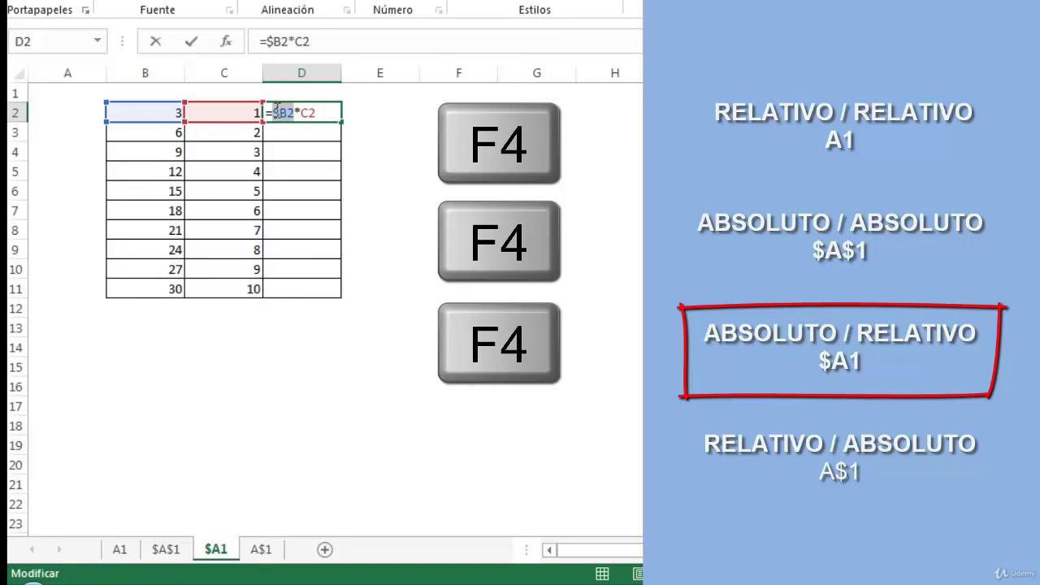
{"action": "key", "text": "Return"}
Fill the D2 formula down through D11 and check the references in cells D3 to D5.
{"action": "left_click", "coordinate": [273, 108]}
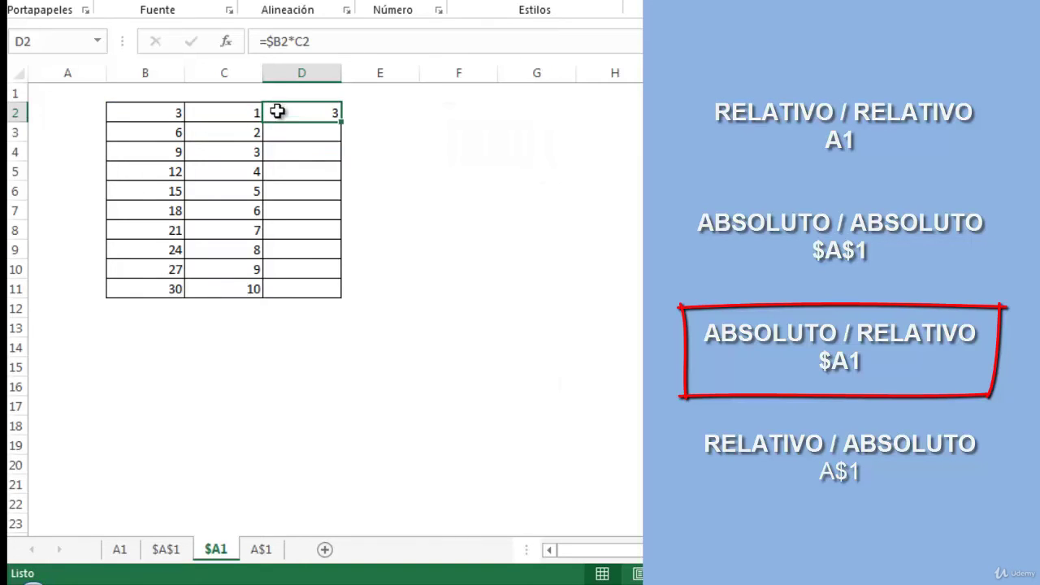
{"action": "left_click_drag", "start_coordinate": [342, 122], "coordinate": [331, 300]}
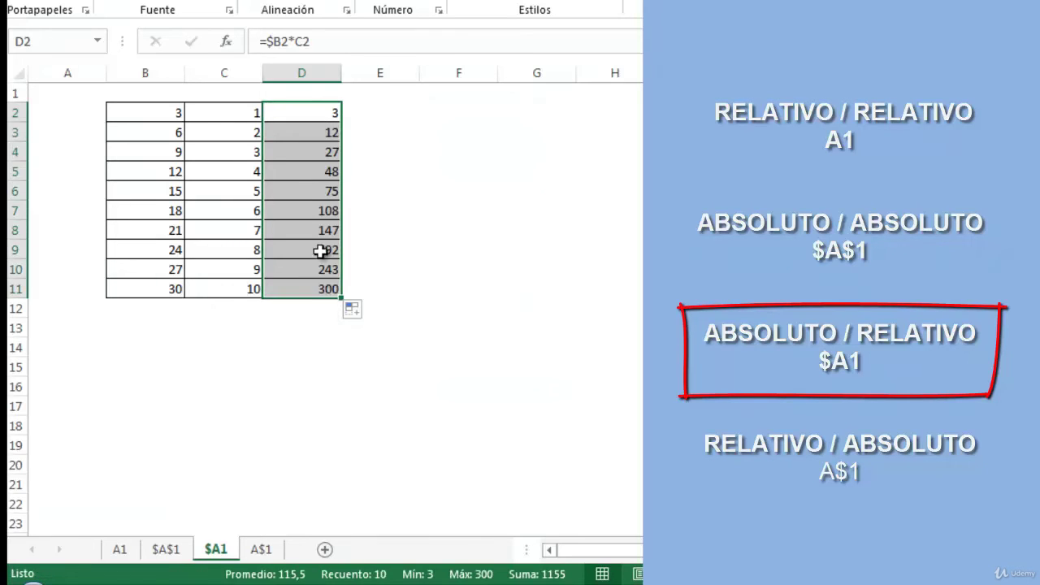
{"action": "left_click", "coordinate": [306, 138]}
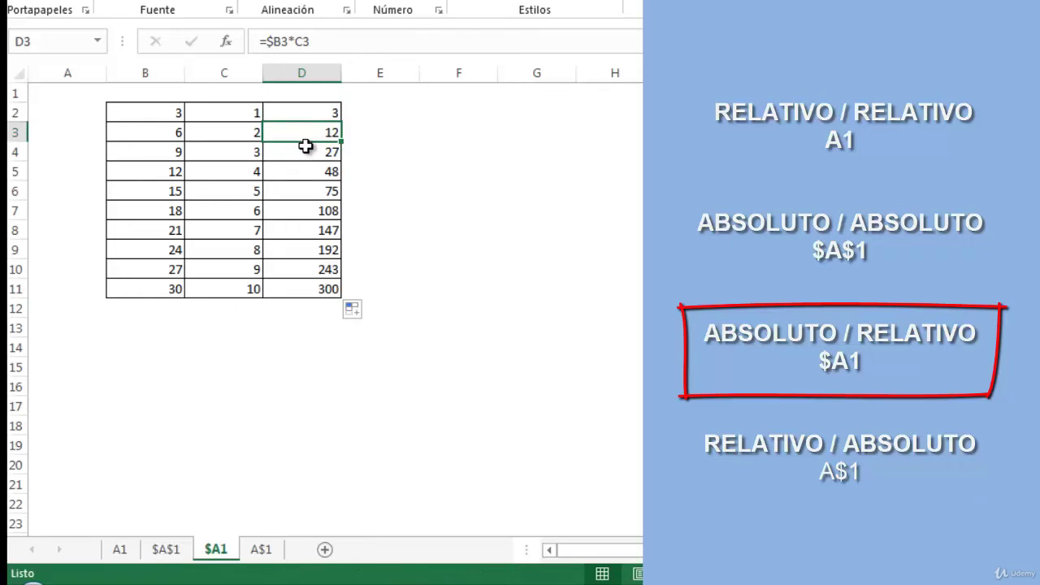
{"action": "left_click", "coordinate": [305, 146]}
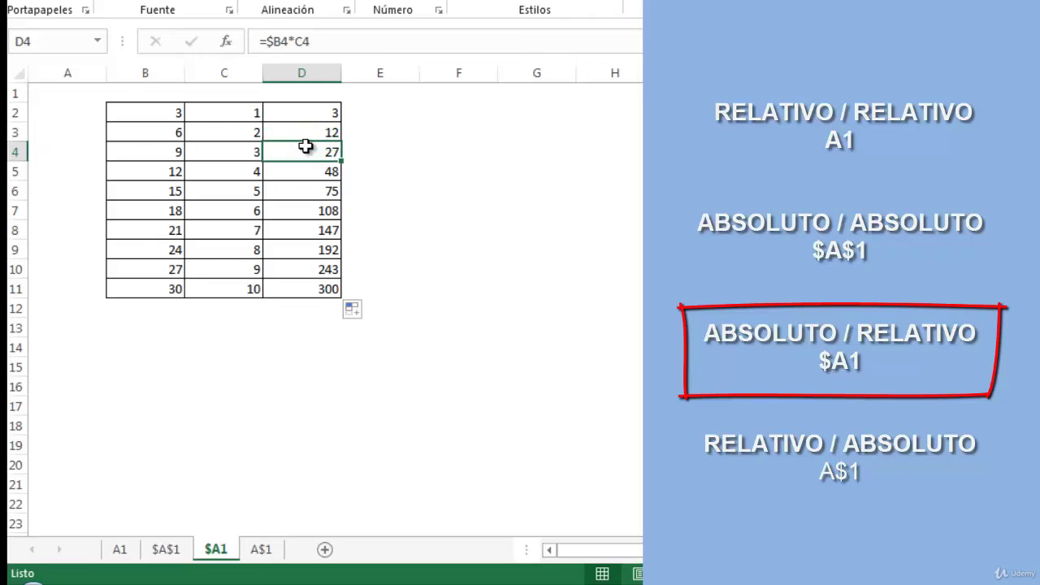
{"action": "key", "text": "Down"}
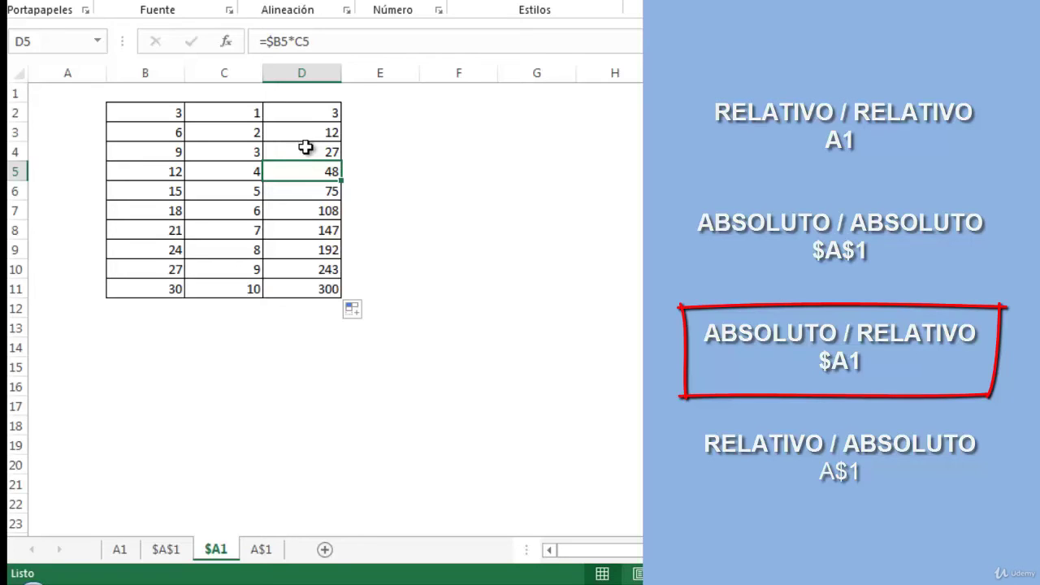
Fill the formulas of D2:D11 across through column G, and inspect the cells referenced by the formula in F5.
{"action": "left_click_drag", "start_coordinate": [314, 116], "coordinate": [574, 297]}
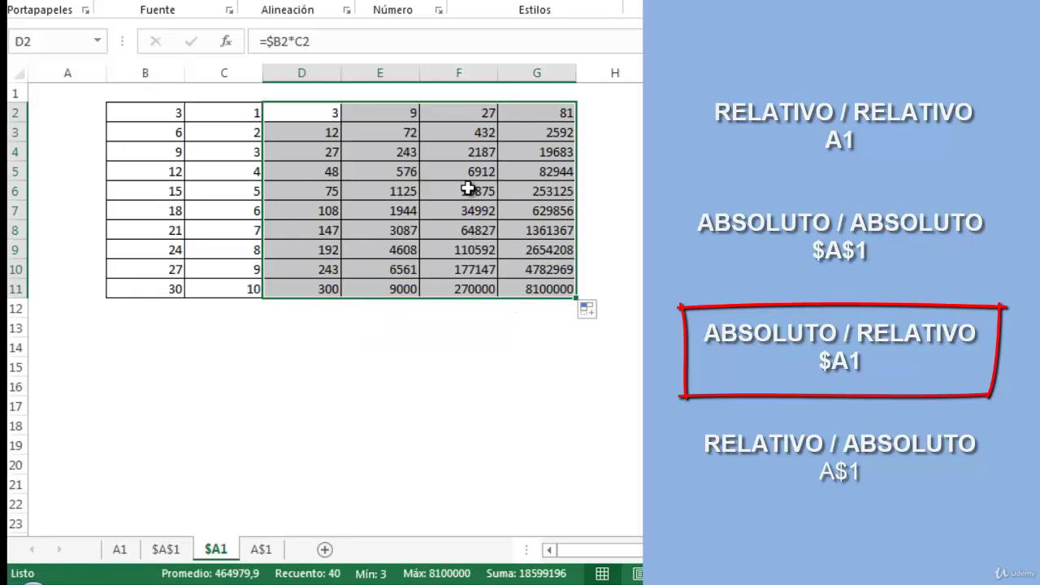
{"action": "left_click", "coordinate": [464, 174]}
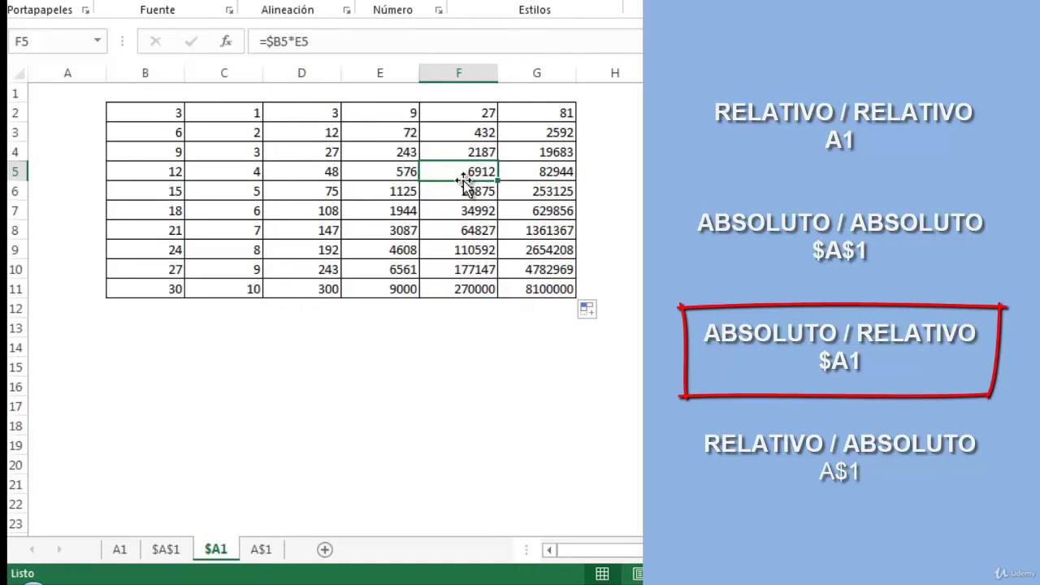
{"action": "double_click", "coordinate": [463, 180]}
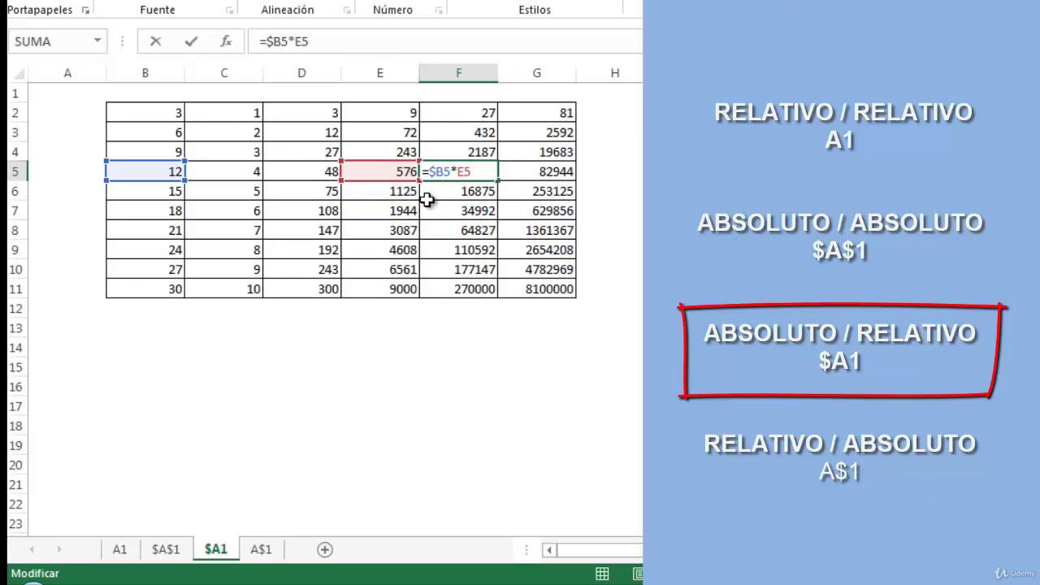
Close the F5 formula, switch to sheet A$1 and compose the formula =B2*B3 in cell B4.
{"action": "key", "text": "Return"}
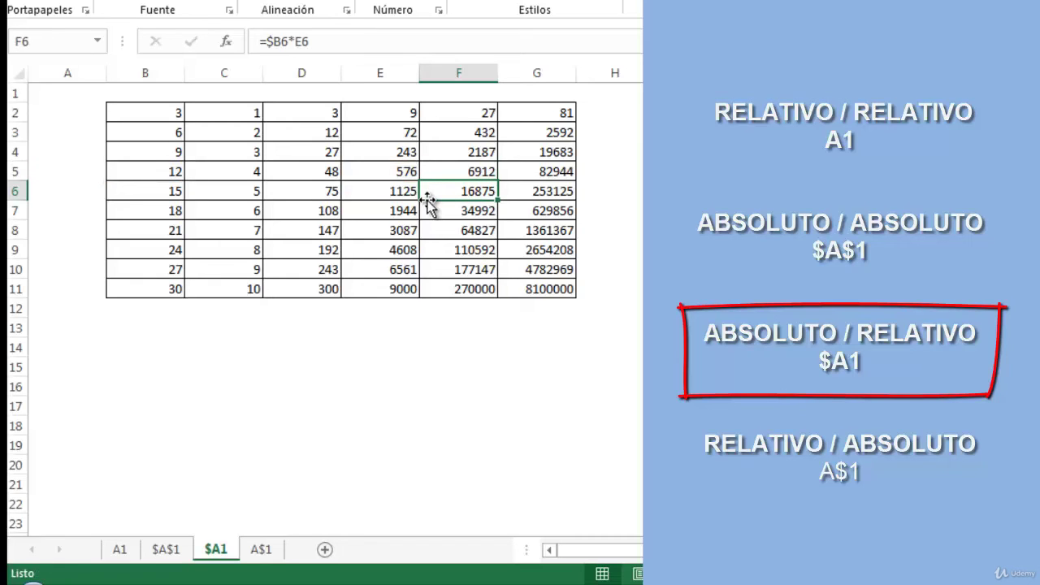
{"action": "left_click", "coordinate": [261, 549]}
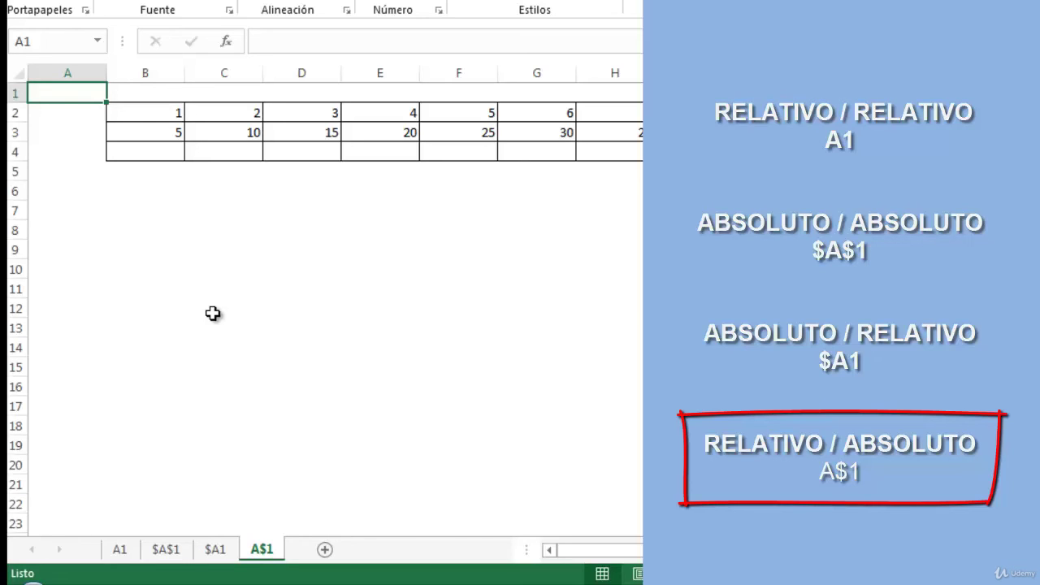
{"action": "left_click", "coordinate": [150, 153]}
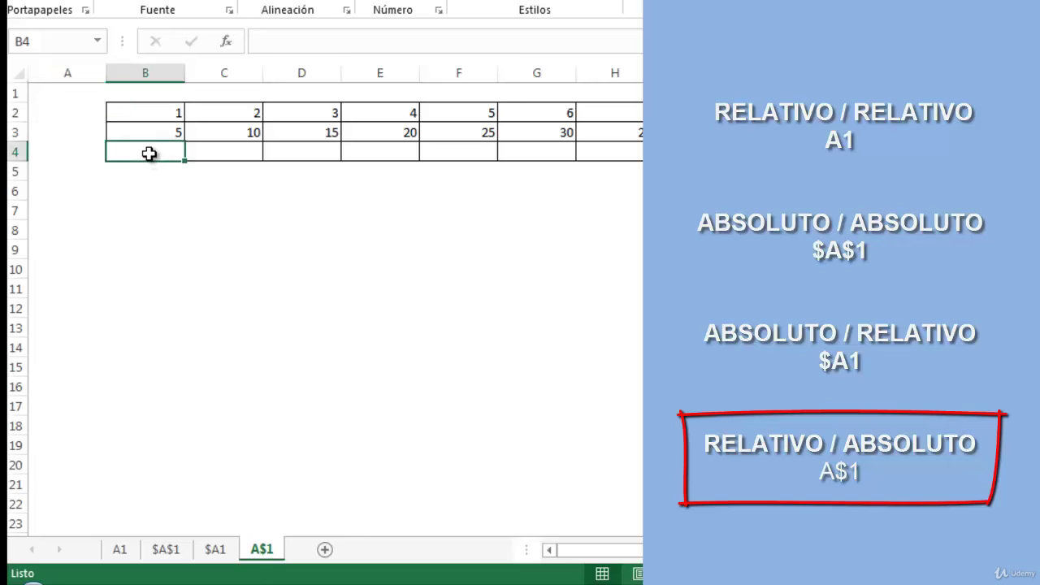
{"action": "type", "text": "="}
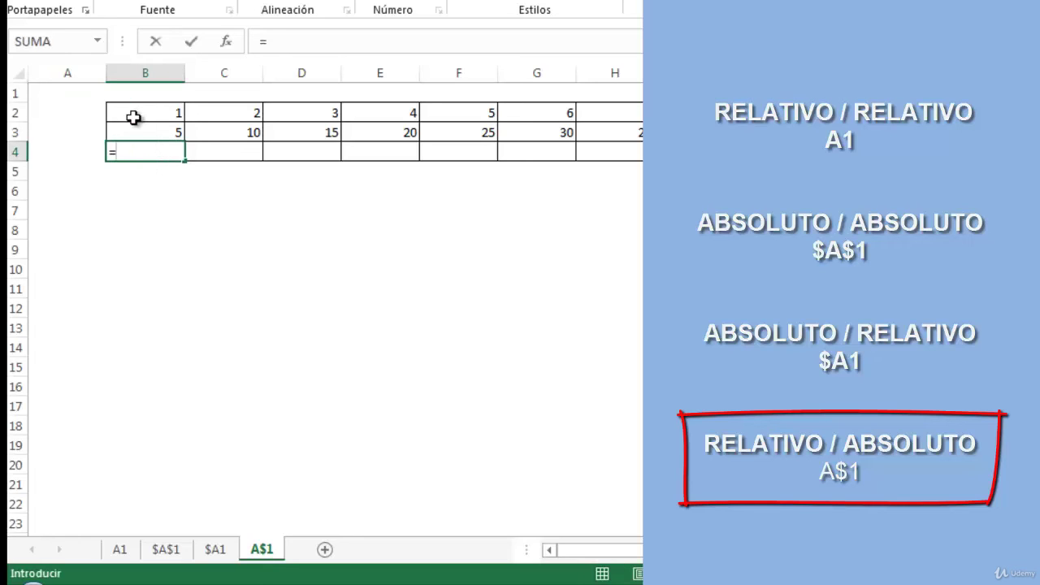
{"action": "left_click", "coordinate": [133, 117]}
{"action": "type", "text": "*"}
{"action": "left_click", "coordinate": [129, 130]}
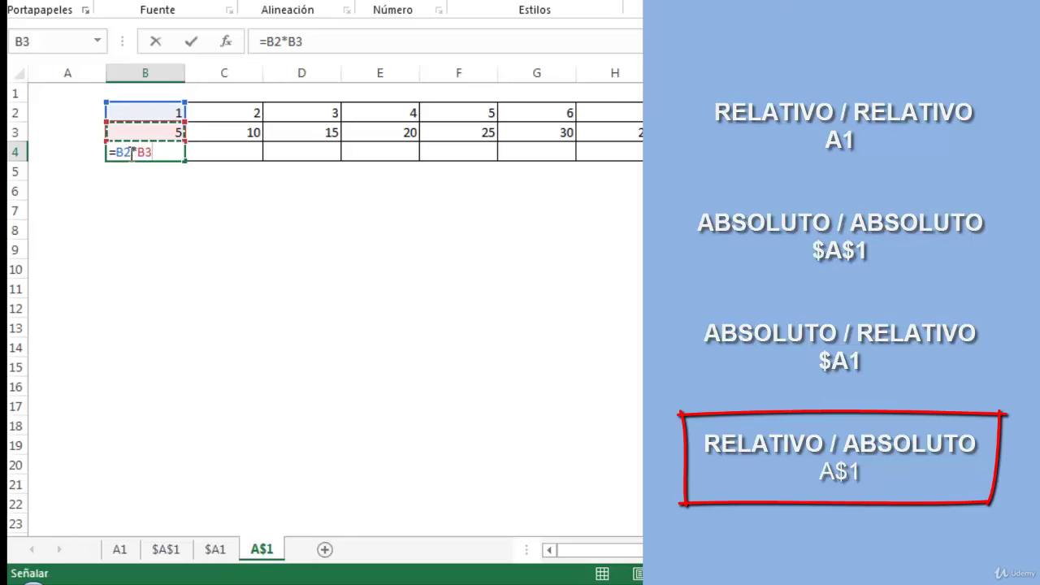
Make only the row of the B2 reference absolute, so that cell B4 holds =B$2*B3.
{"action": "key", "text": "F2"}
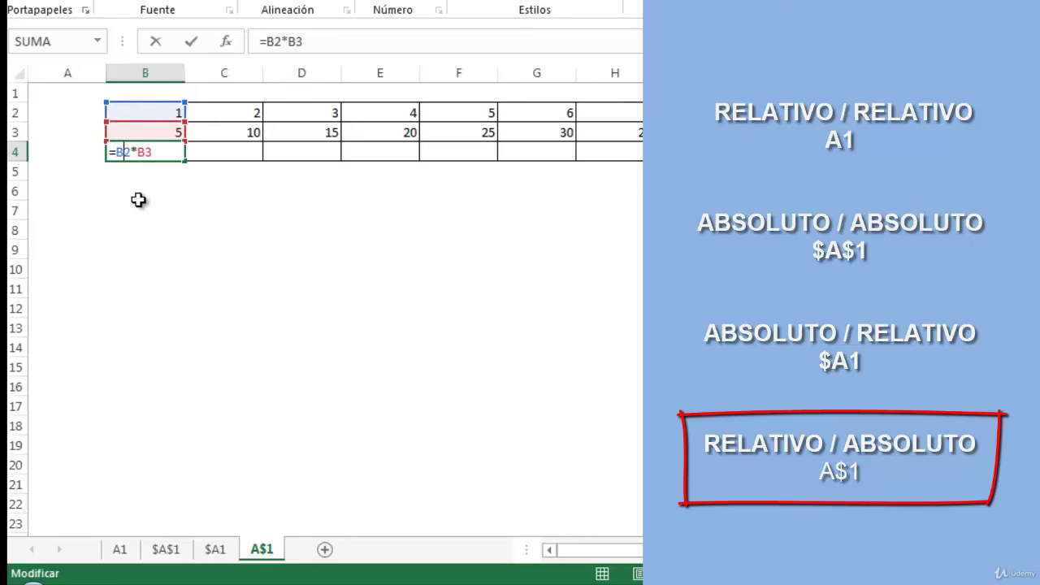
{"action": "key", "text": "F4"}
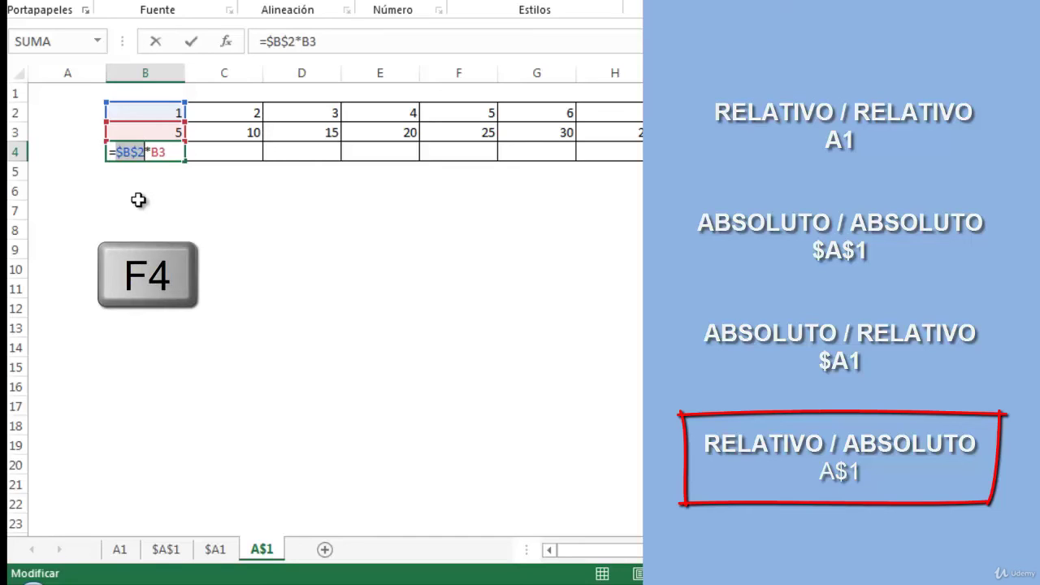
{"action": "key", "text": "F4"}
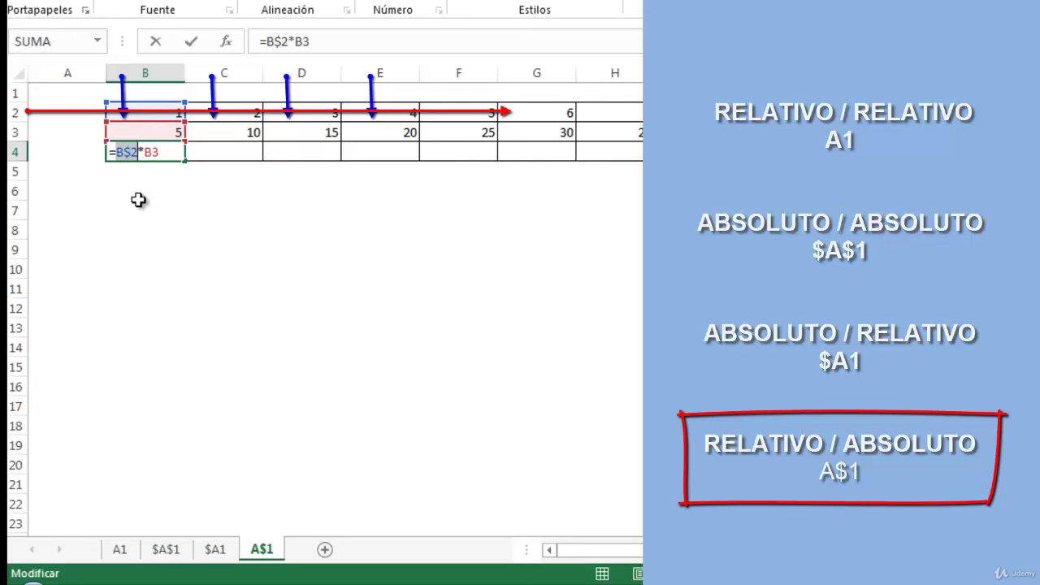
{"action": "key", "text": "Return"}
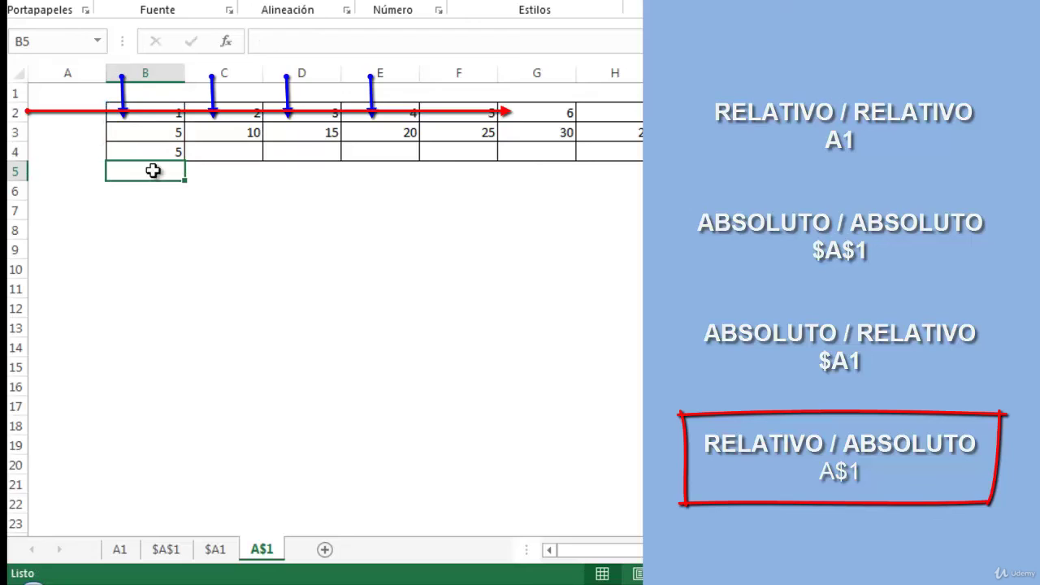
Fill the B4 formula across through H4 and check the references in cells B4 to E4.
{"action": "left_click", "coordinate": [154, 152]}
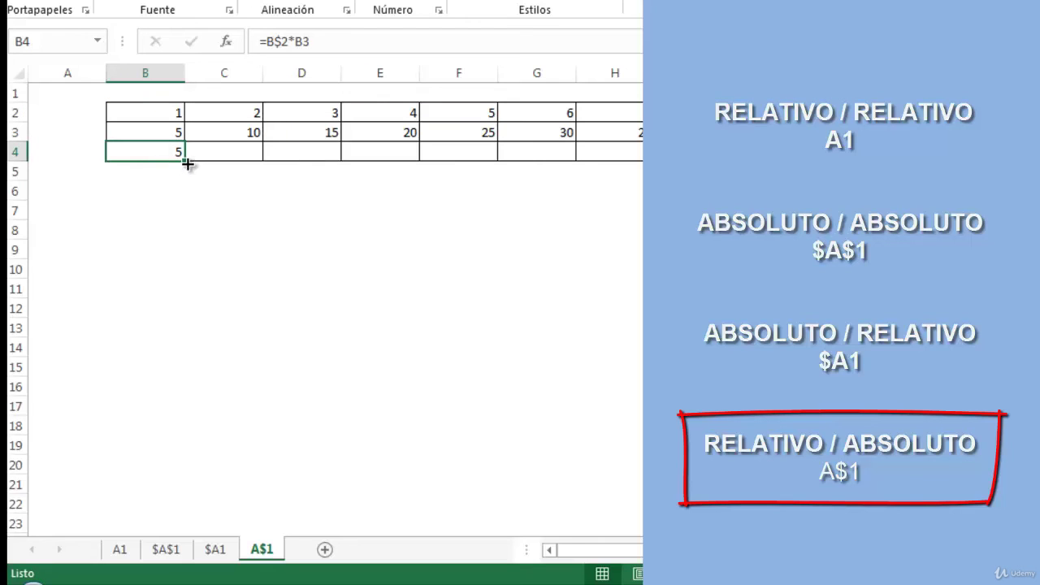
{"action": "left_click_drag", "start_coordinate": [186, 163], "coordinate": [631, 166]}
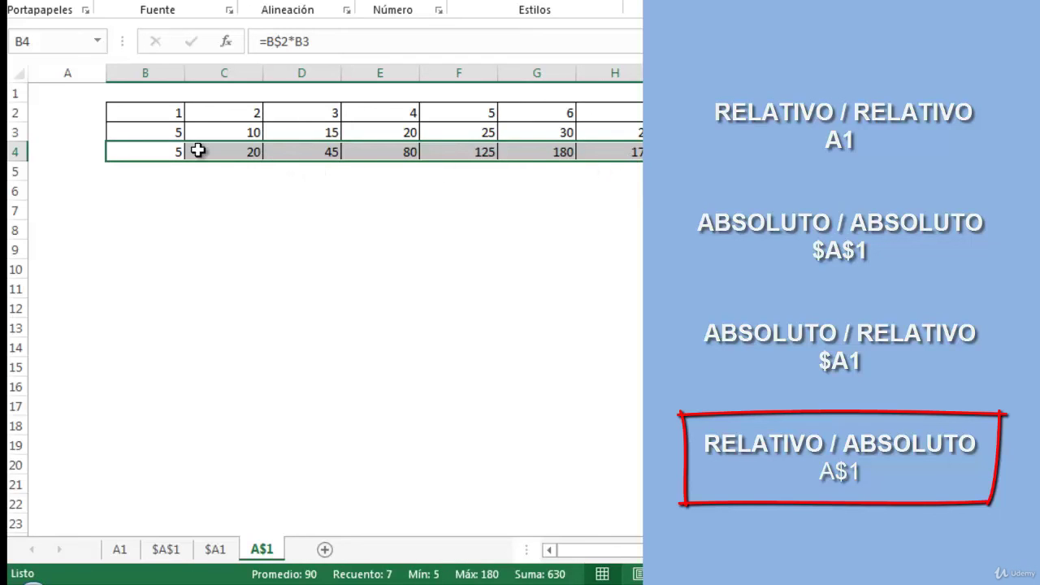
{"action": "left_click", "coordinate": [161, 152]}
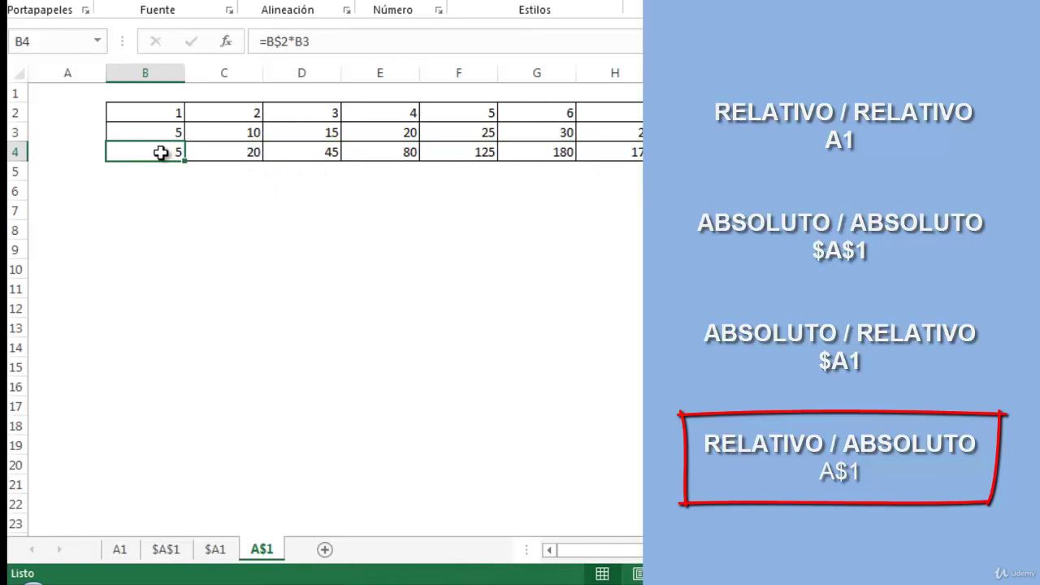
{"action": "left_click", "coordinate": [231, 158]}
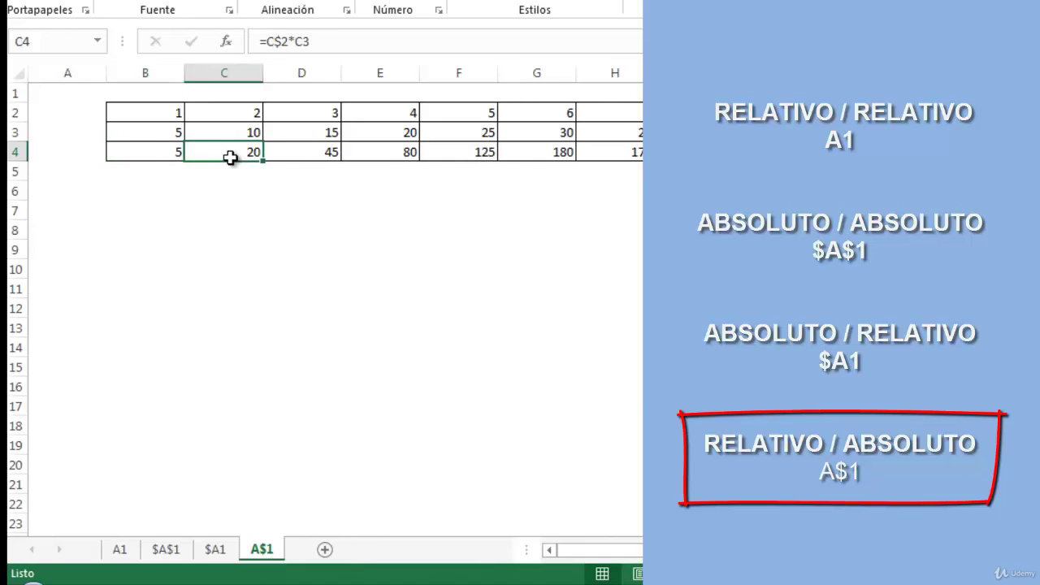
{"action": "left_click", "coordinate": [289, 150]}
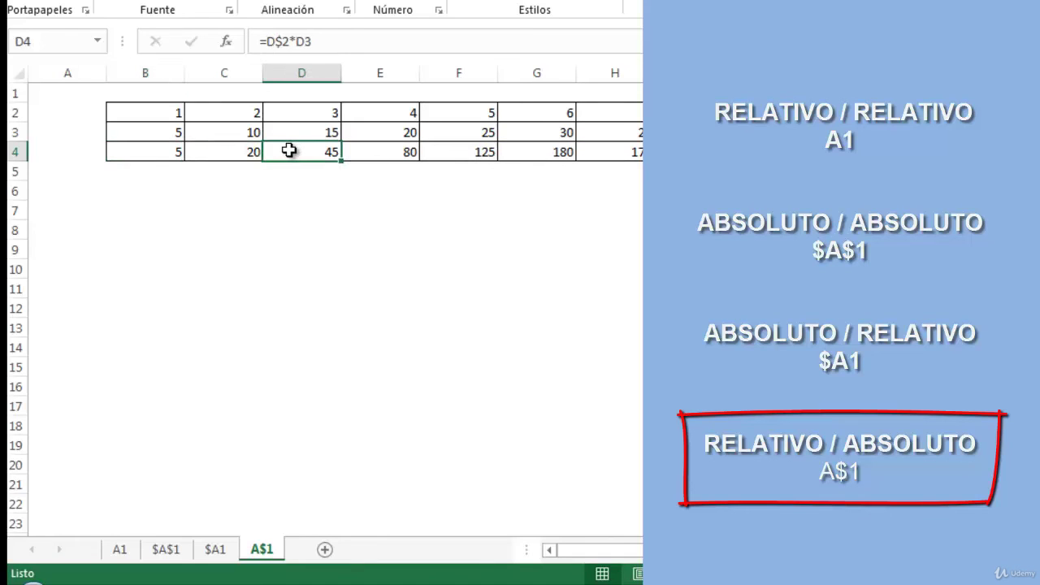
{"action": "left_click", "coordinate": [398, 153]}
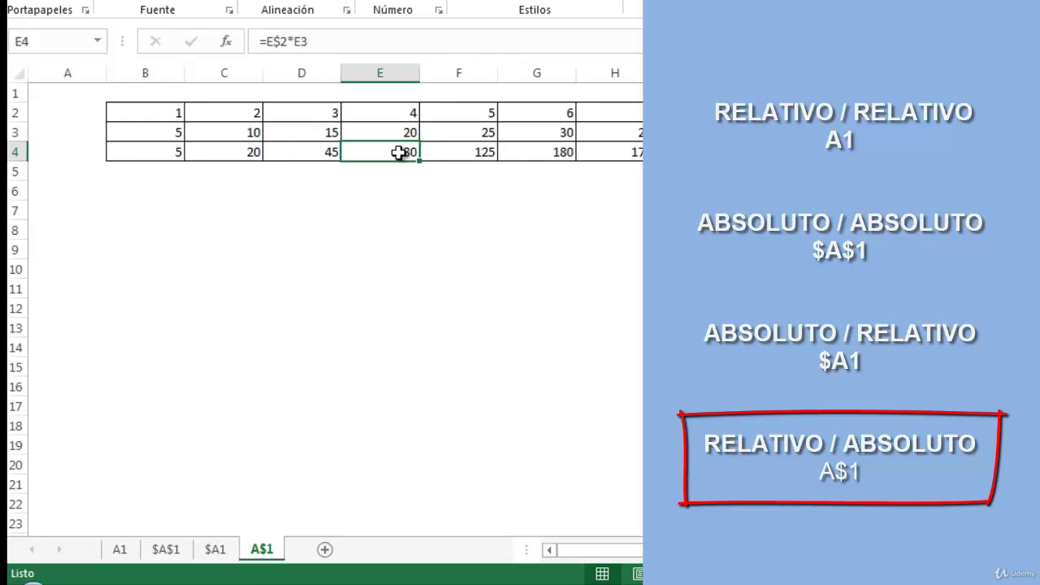
{"action": "double_click", "coordinate": [398, 153]}
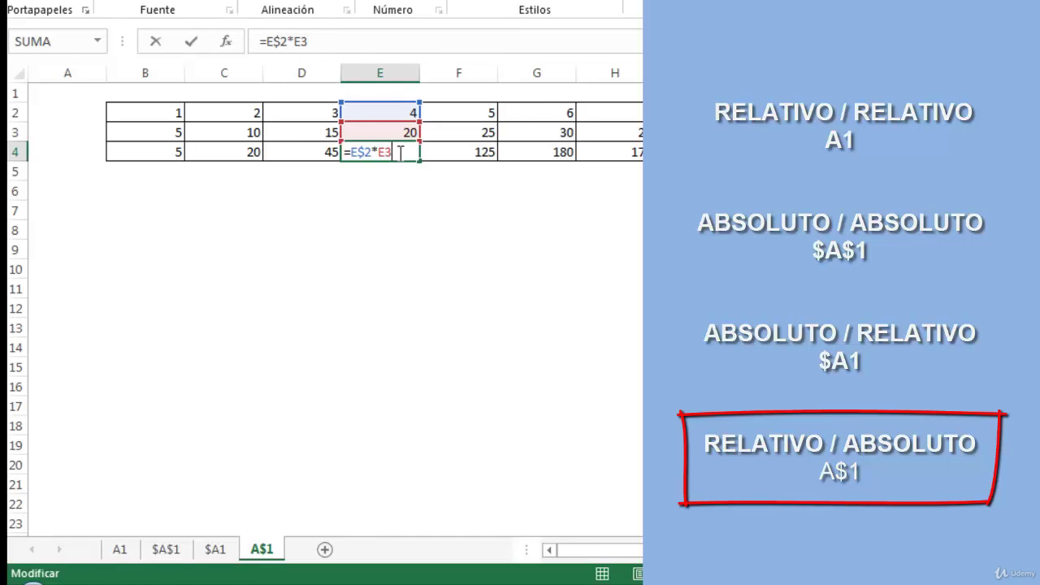
{"action": "key", "text": "Return"}
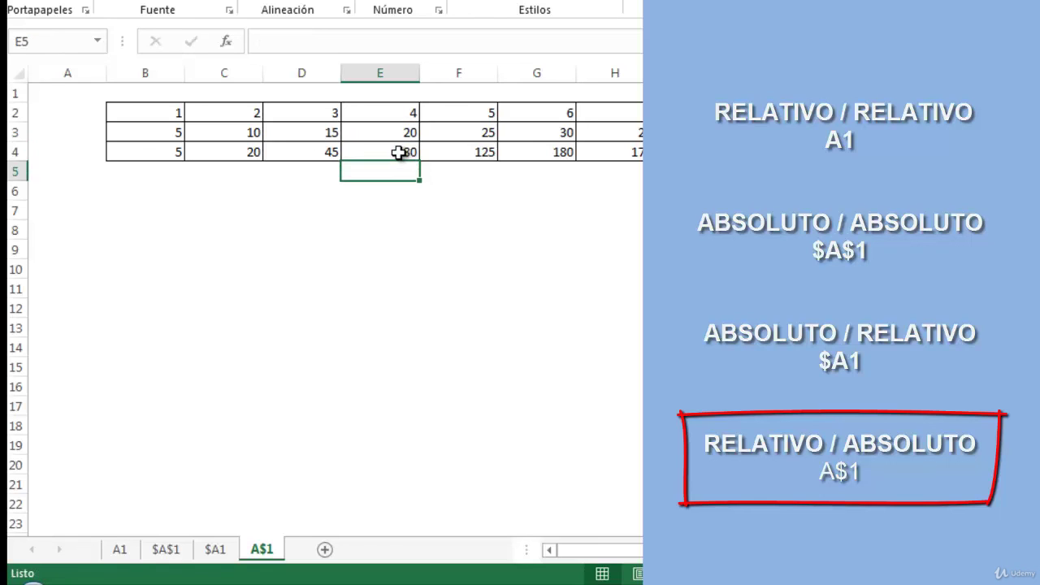
Fill the formulas of B4:H4 down through row 11, and inspect the cells referenced by the formulas in E9 and G11.
{"action": "left_click", "coordinate": [136, 155]}
{"action": "left_click_drag", "start_coordinate": [202, 151], "coordinate": [642, 298]}
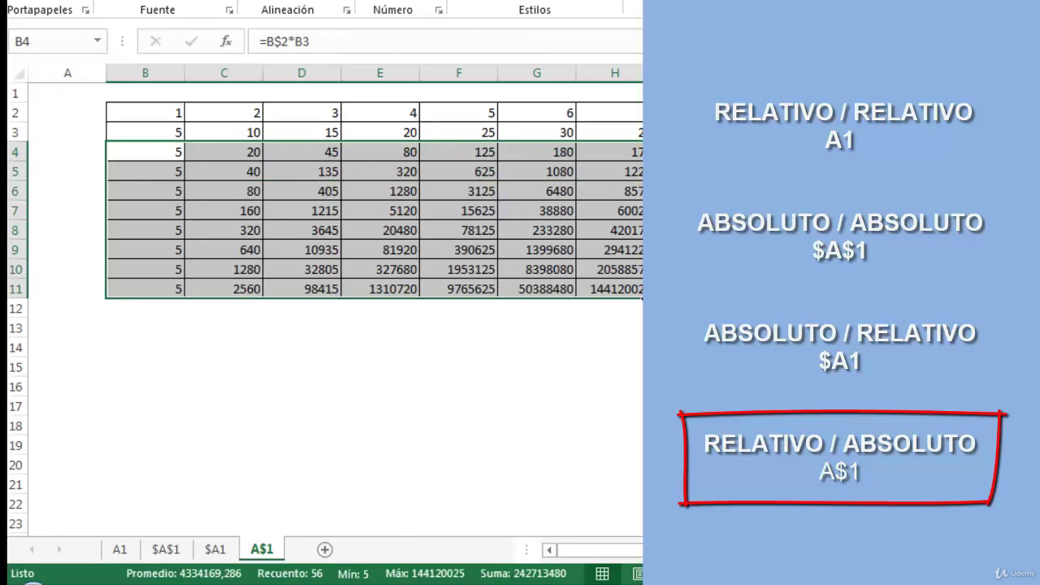
{"action": "left_click", "coordinate": [389, 247]}
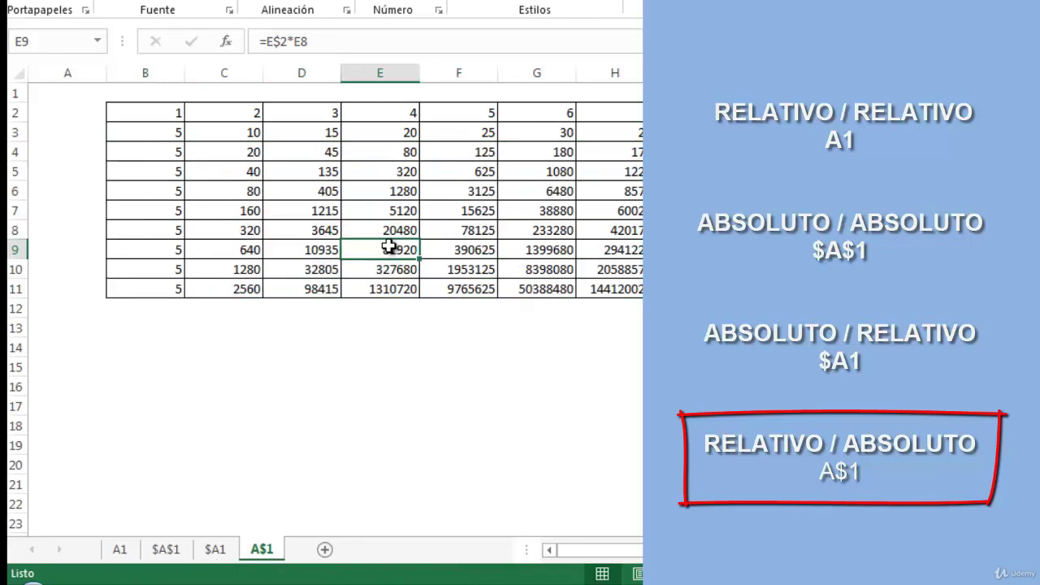
{"action": "double_click", "coordinate": [389, 247]}
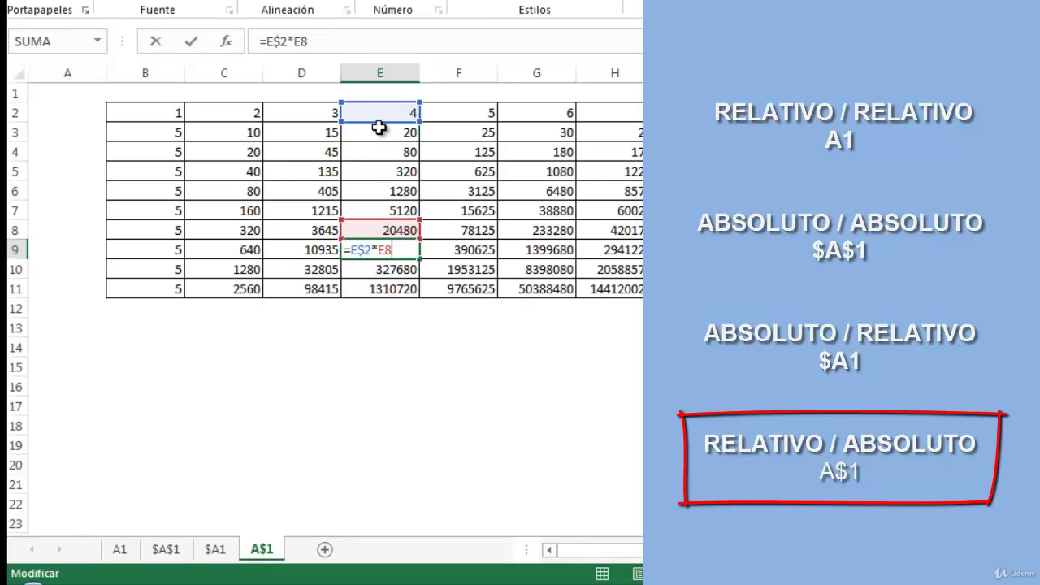
{"action": "key", "text": "Return"}
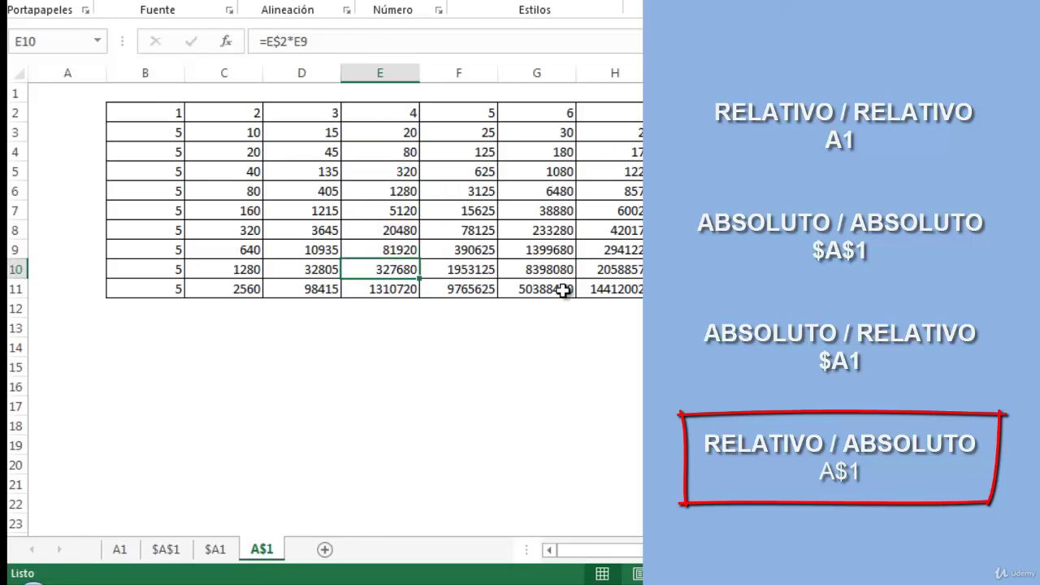
{"action": "left_click", "coordinate": [547, 304]}
{"action": "left_click", "coordinate": [544, 293]}
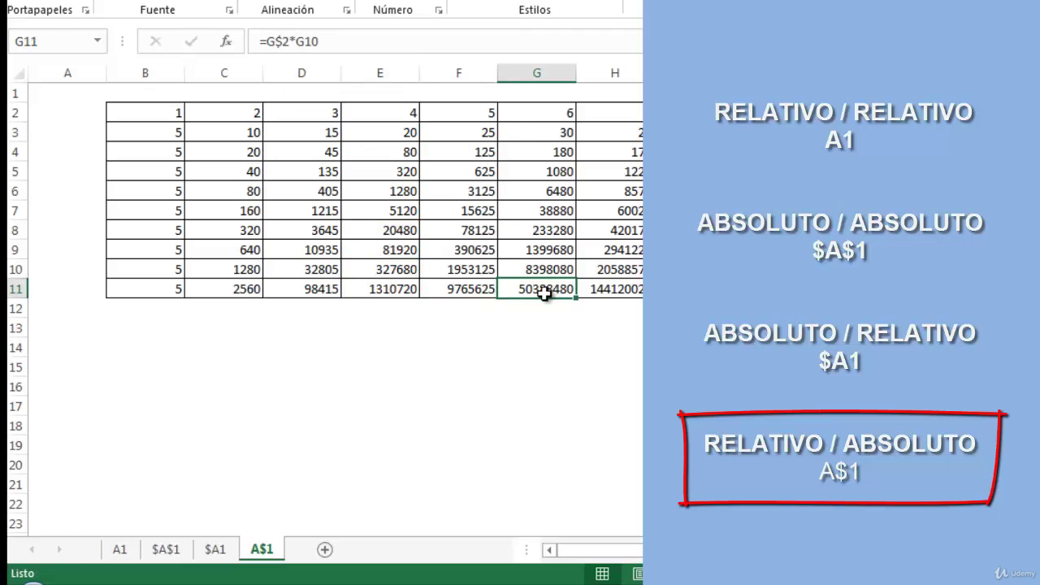
{"action": "double_click", "coordinate": [544, 292]}
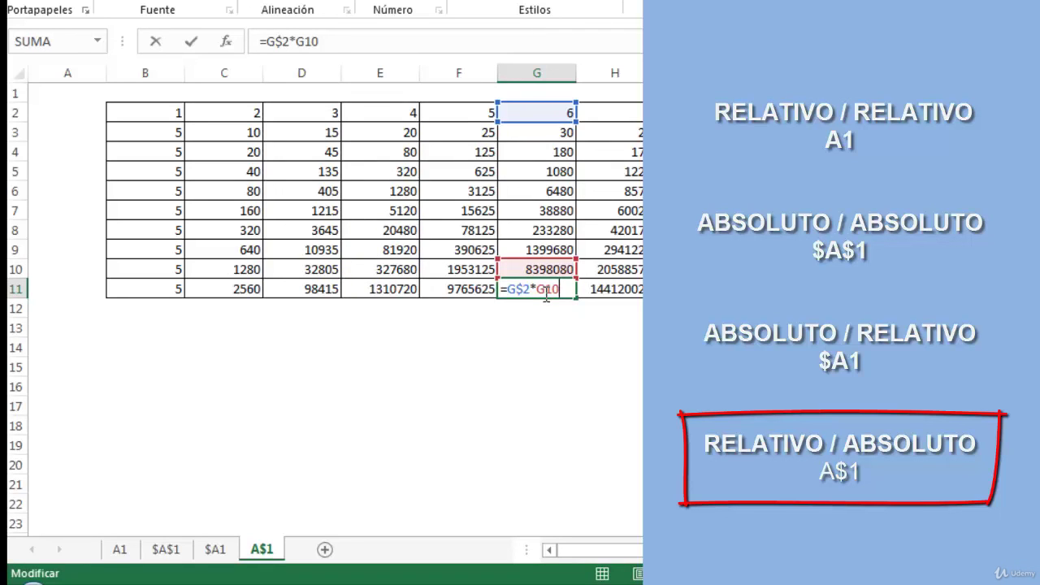
{"action": "key", "text": "Return"}
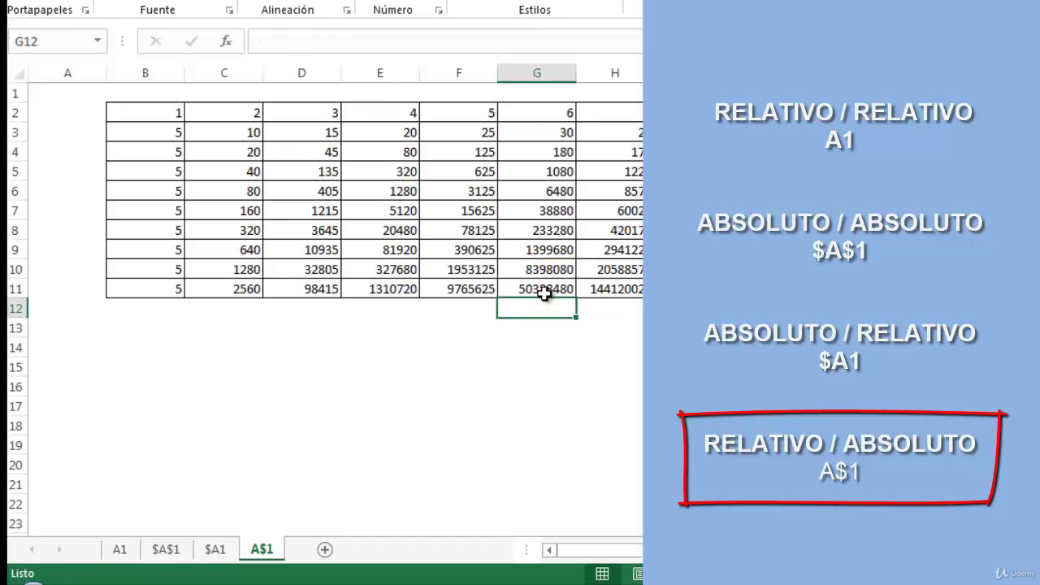